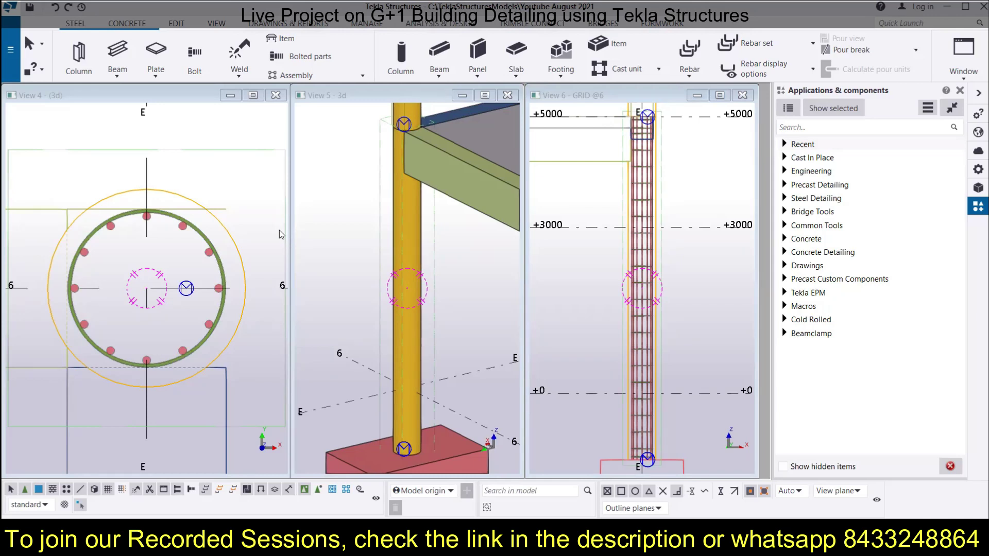
Inspect the round column's rebar, then maximize View 4 showing the column plan
left_click(207, 250)
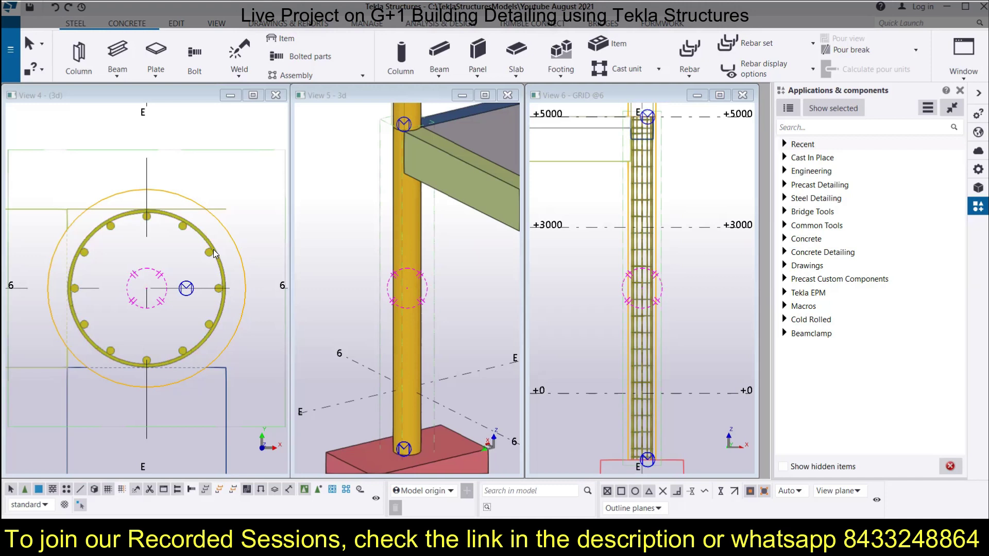
left_click(379, 238)
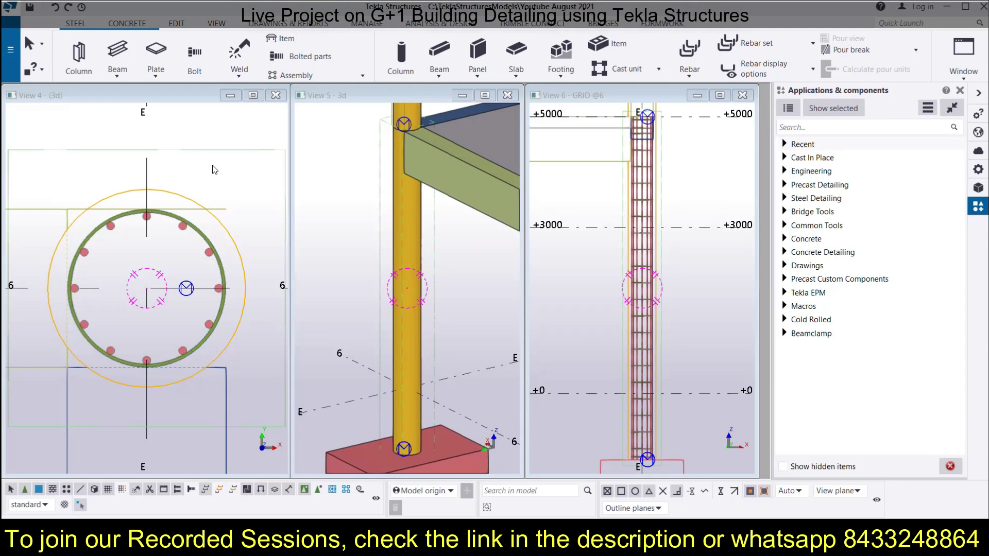
scroll(215, 170, "down", 3)
left_click(253, 96)
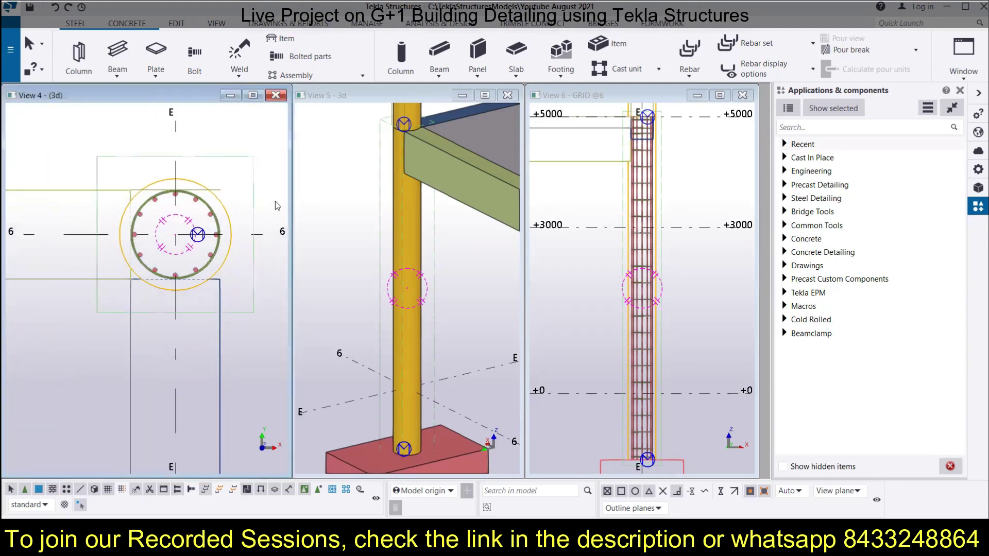
Fit the work area of the enlarged view to the entire model
left_click(521, 296)
scroll(552, 296, "down", 5)
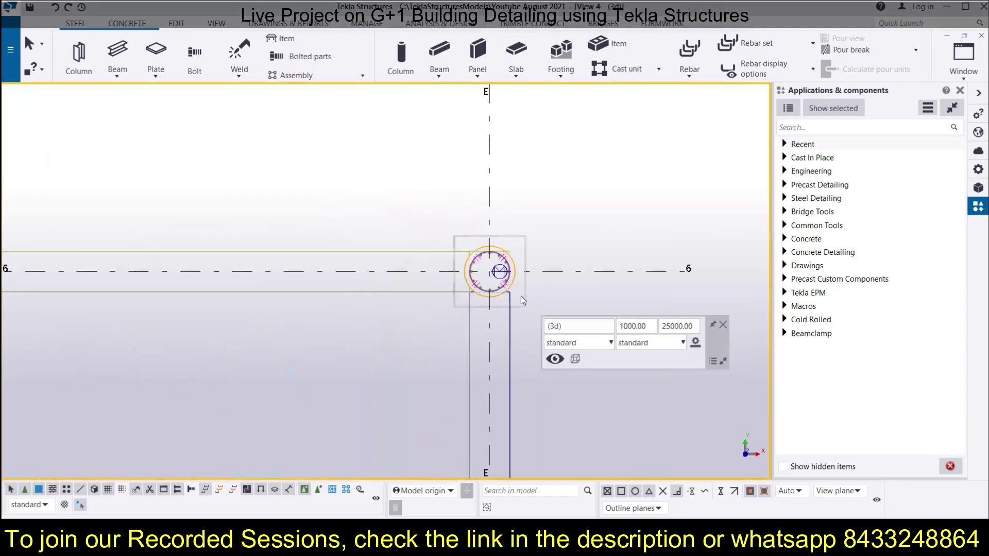
scroll(554, 286, "down", 6)
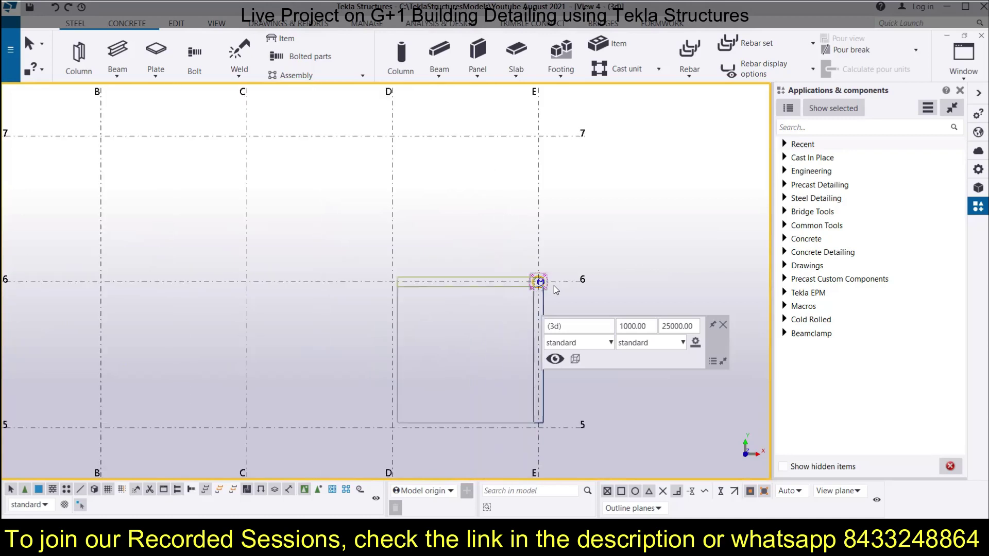
scroll(560, 224, "down", 3)
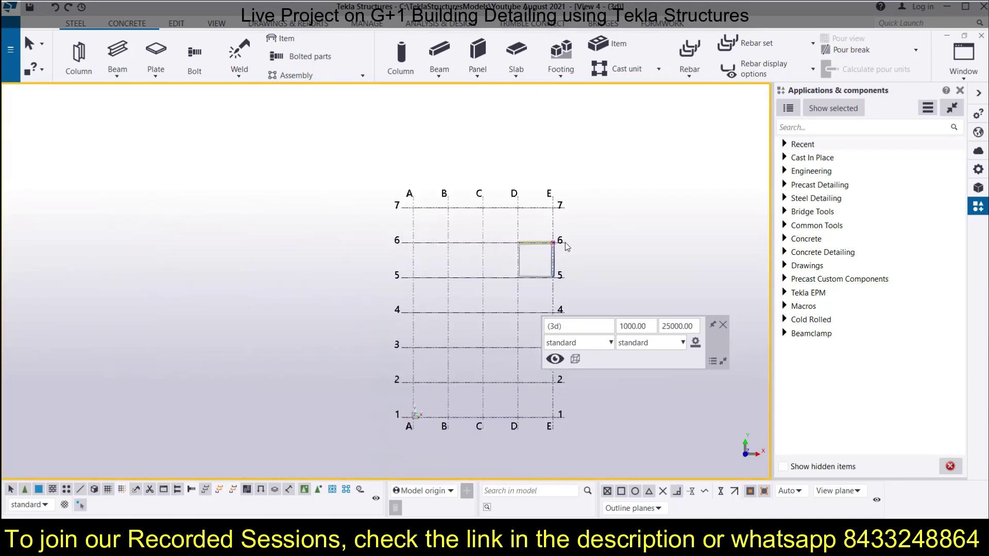
right_click(596, 220)
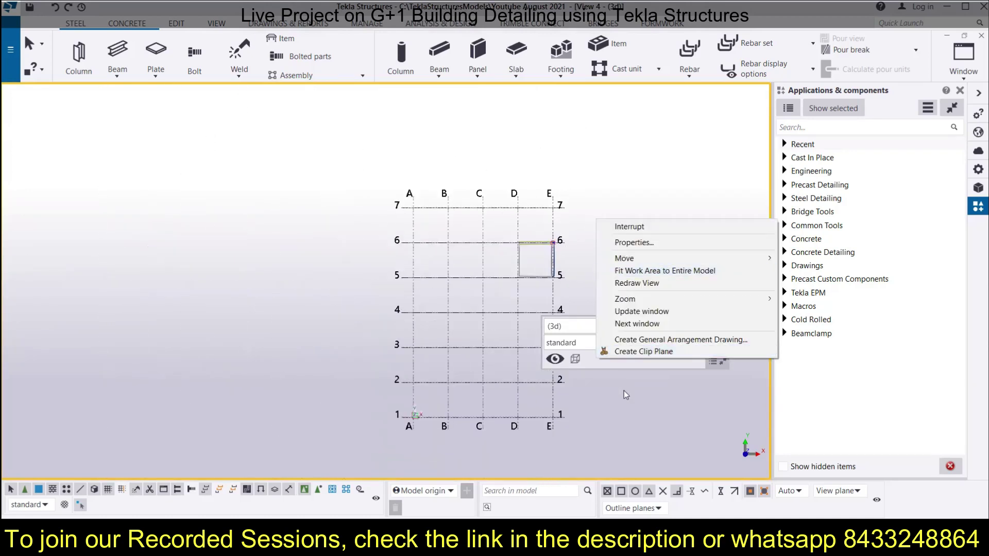
left_click(632, 271)
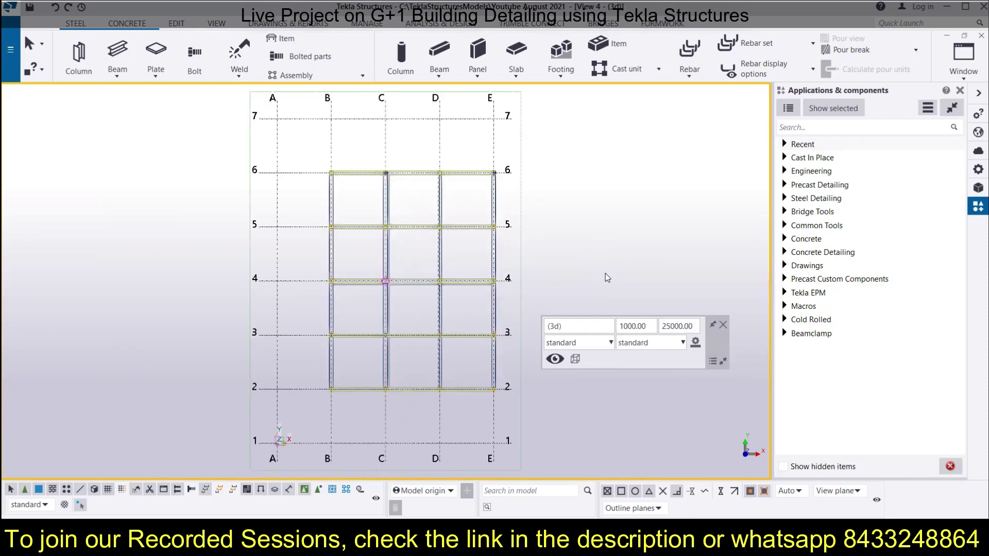
Switch the view to 3D with Ctrl+P and zoom to frame the whole building
key("ctrl+p")
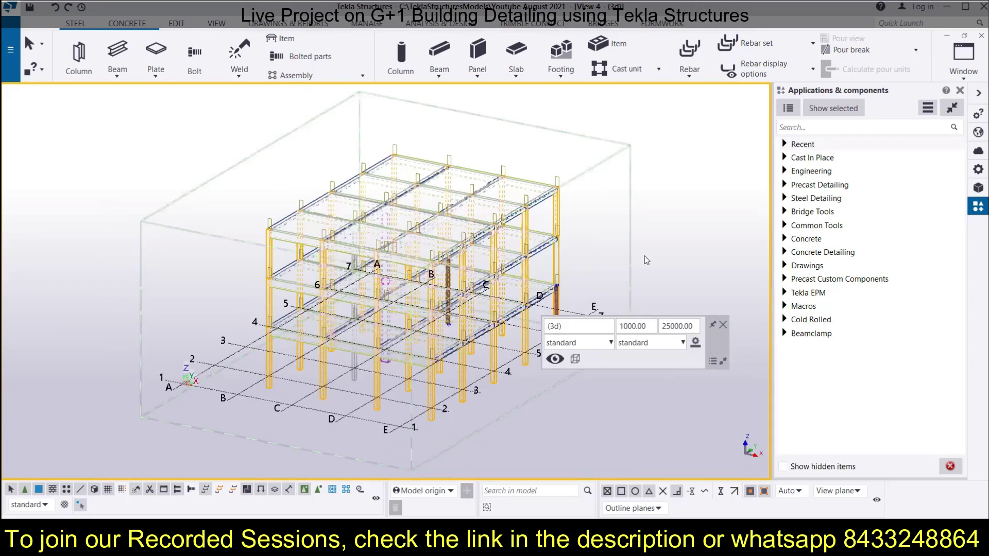
scroll(645, 256, "up", 3)
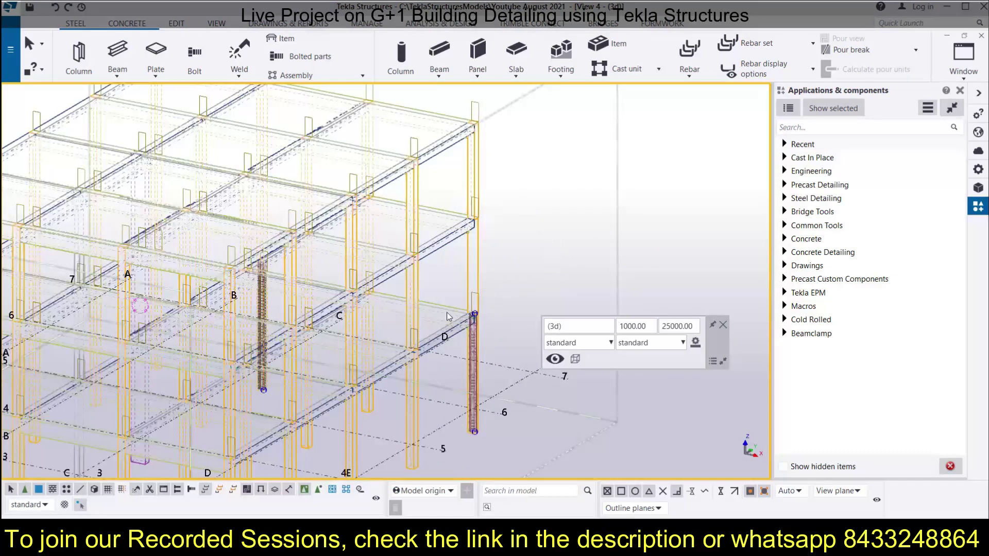
scroll(390, 247, "down", 5)
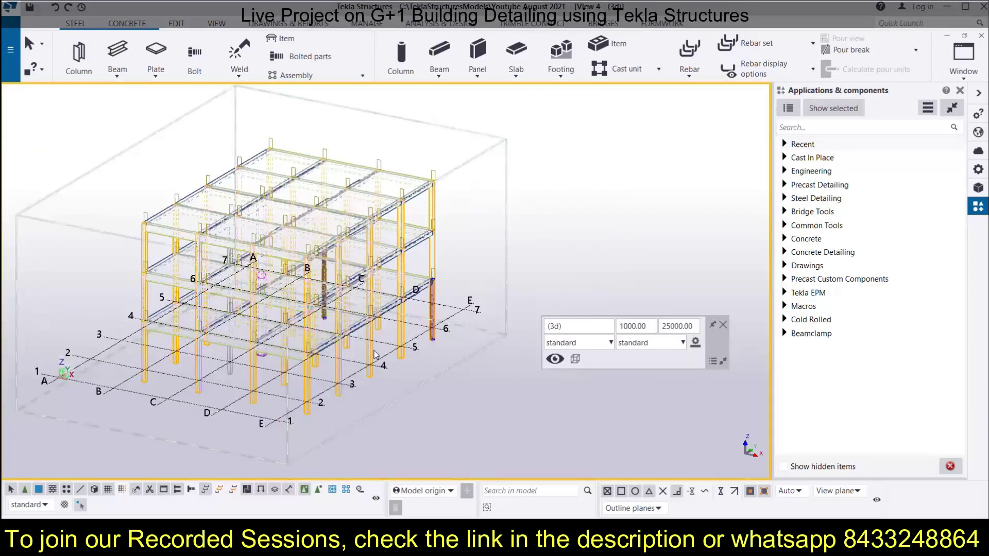
scroll(300, 250, "down", 2)
scroll(301, 251, "up", 3)
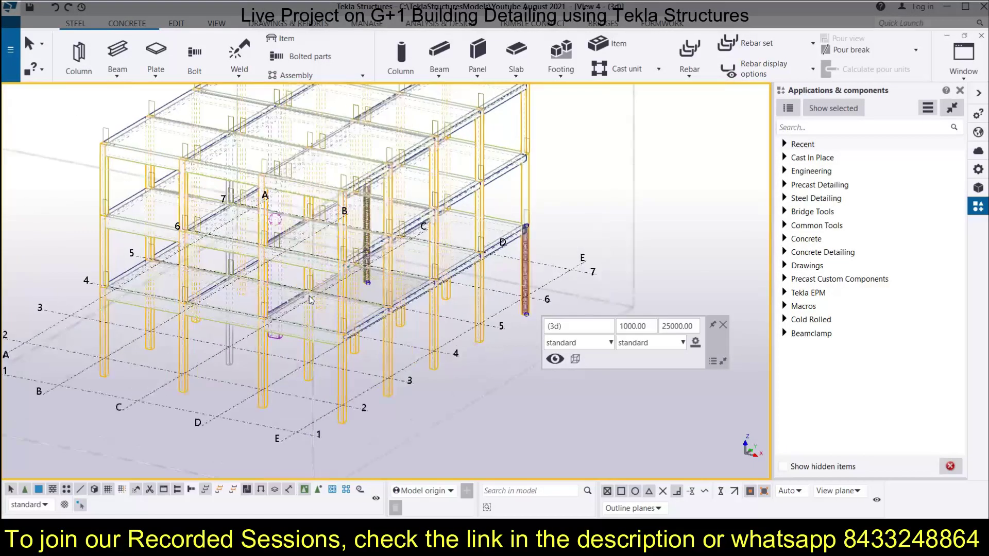
left_click(577, 360)
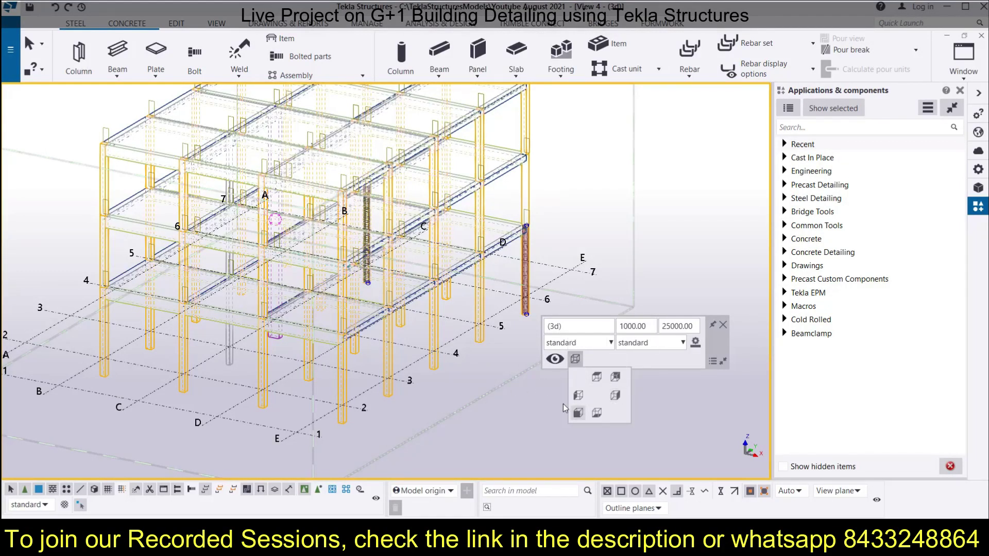
left_click(579, 415)
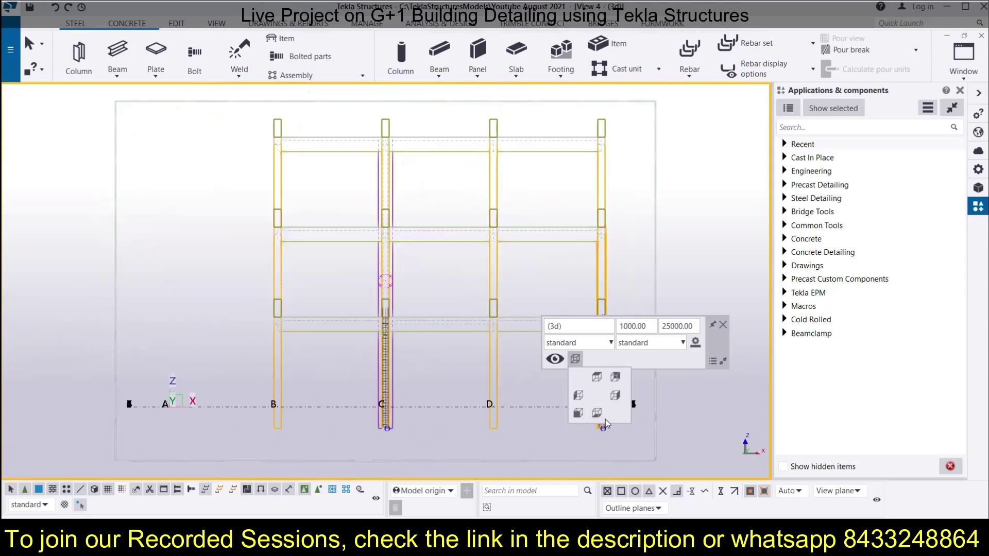
left_click(597, 415)
left_click(579, 396)
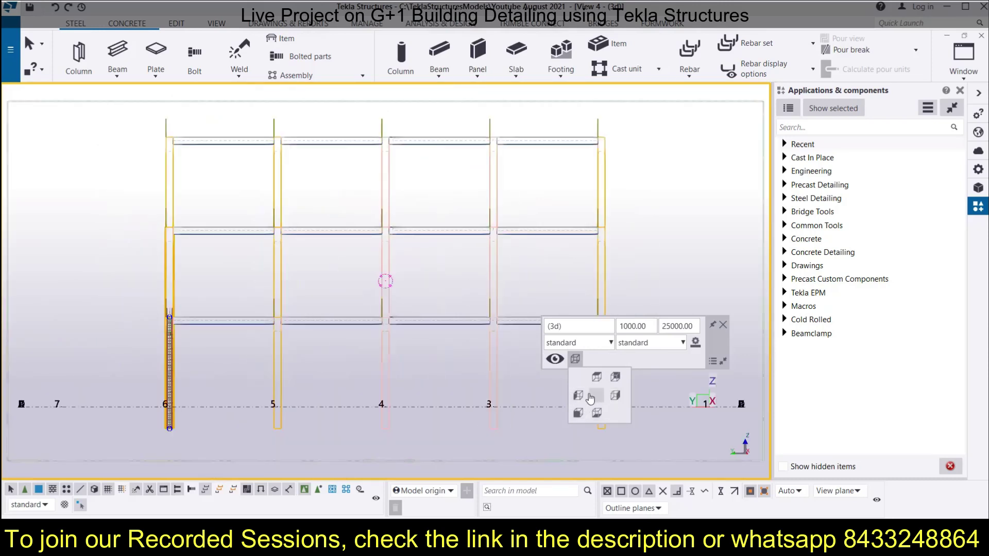
left_click(614, 377)
left_click(614, 378)
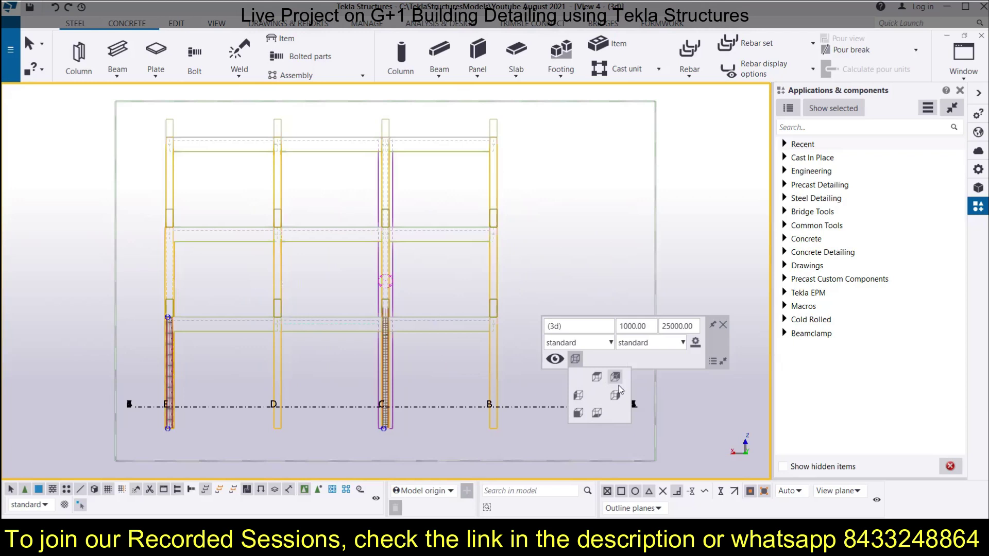
left_click(597, 396)
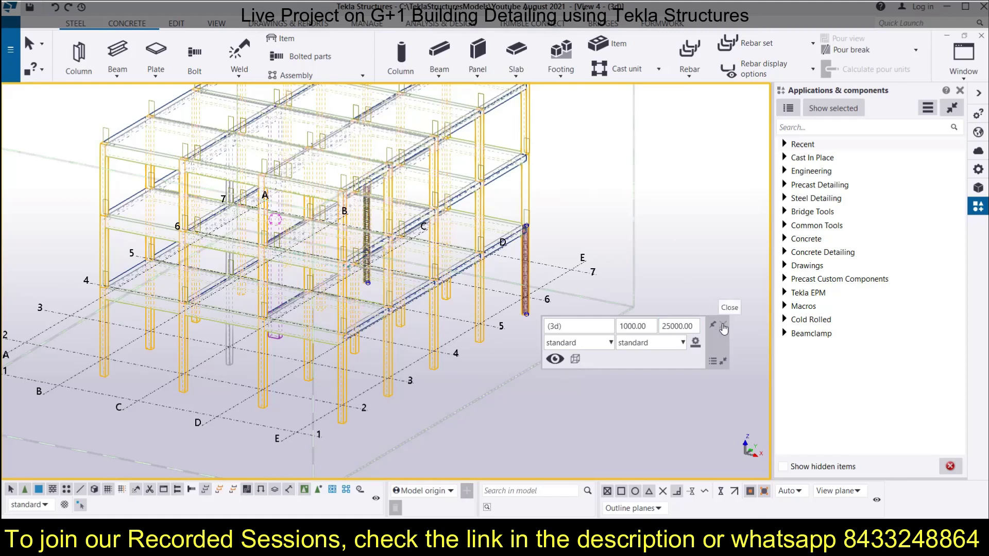
Set the view's downward depth to 5000 and zoom in on the footings below the columns
double_click(630, 326)
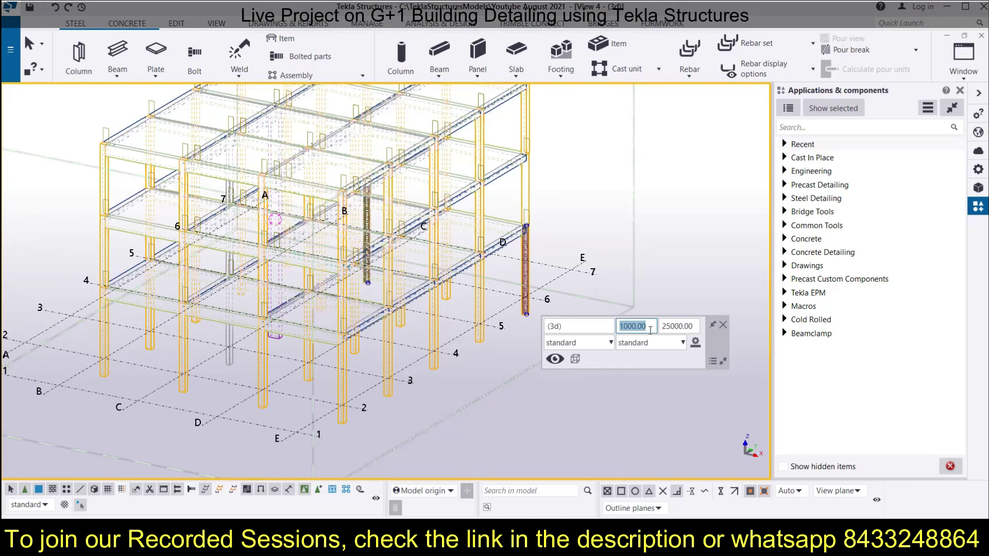
type("3")
key("Tab")
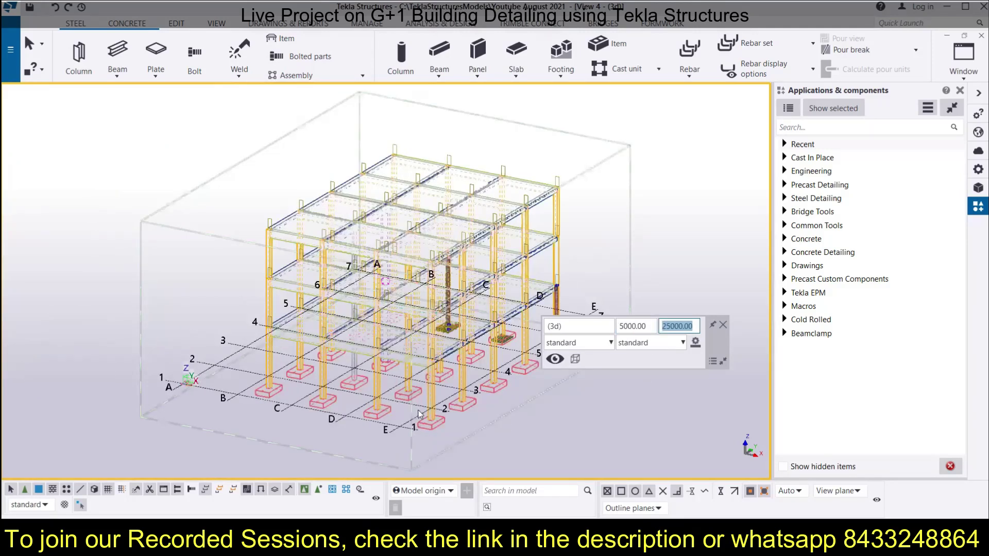
scroll(418, 414, "up", 5)
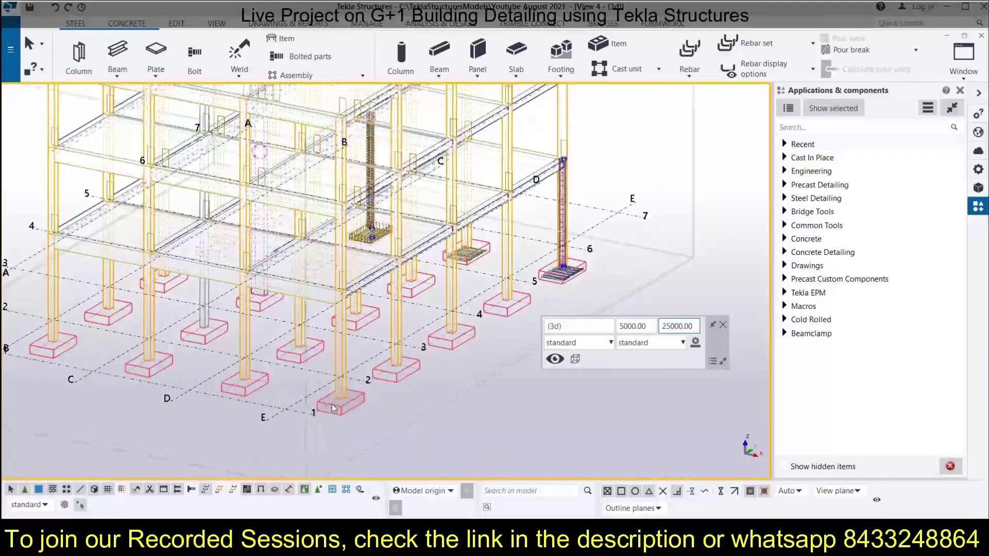
scroll(332, 409, "down", 2)
scroll(437, 288, "down", 1)
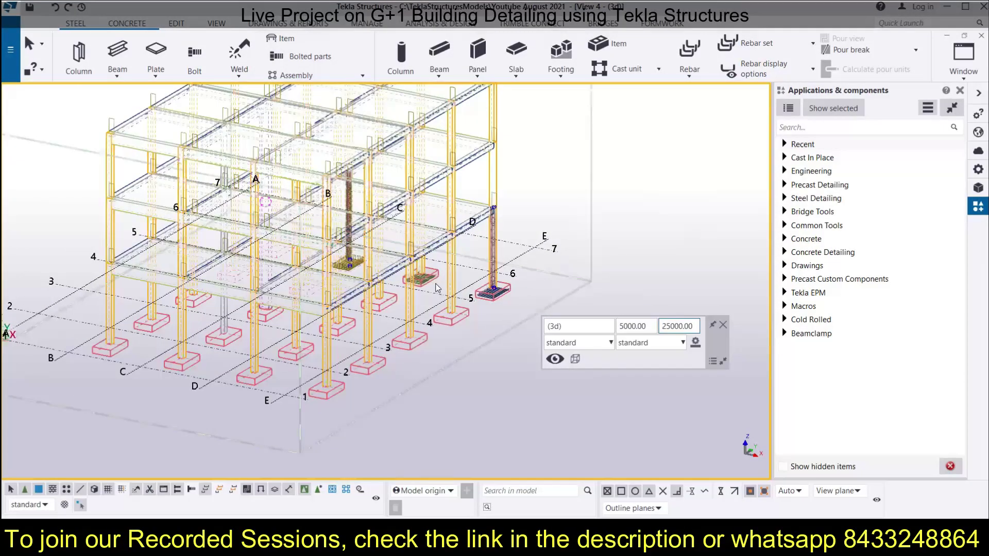
scroll(437, 288, "up", 2)
scroll(506, 300, "up", 3)
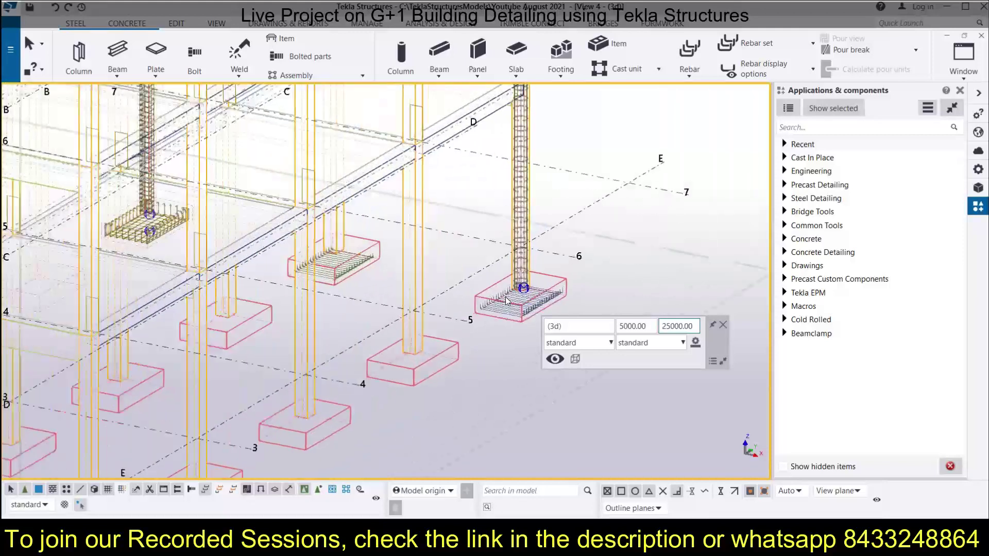
scroll(285, 272, "down", 4)
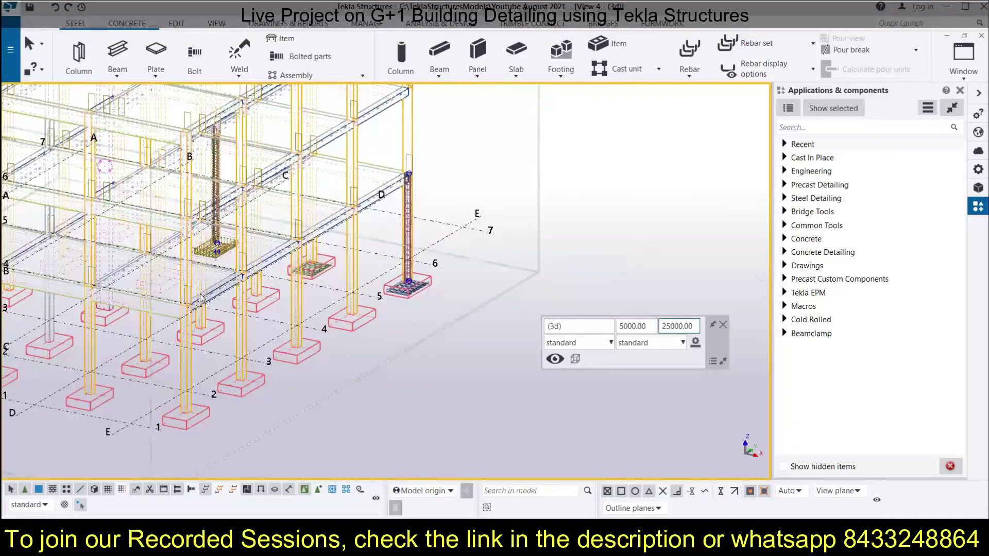
scroll(258, 194, "up", 3)
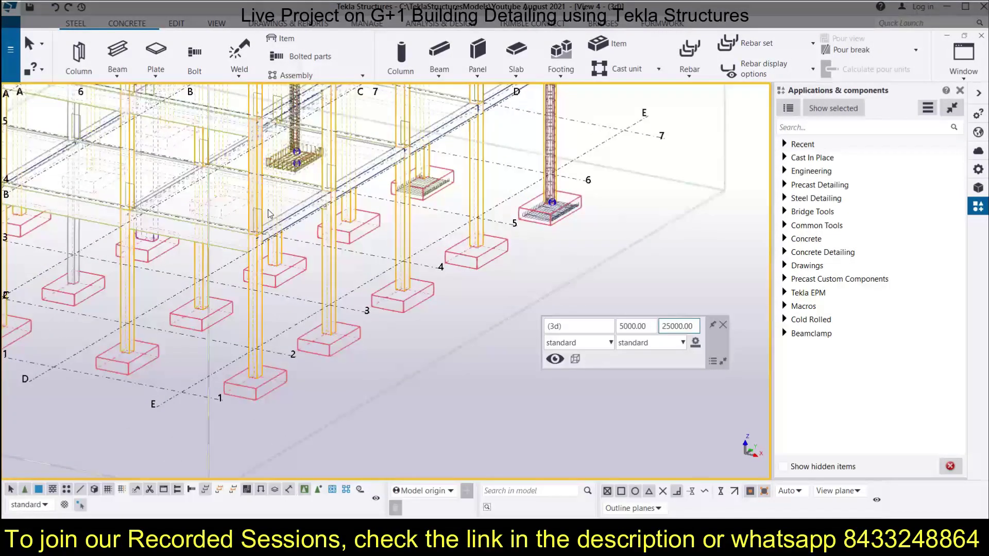
scroll(166, 260, "up", 3)
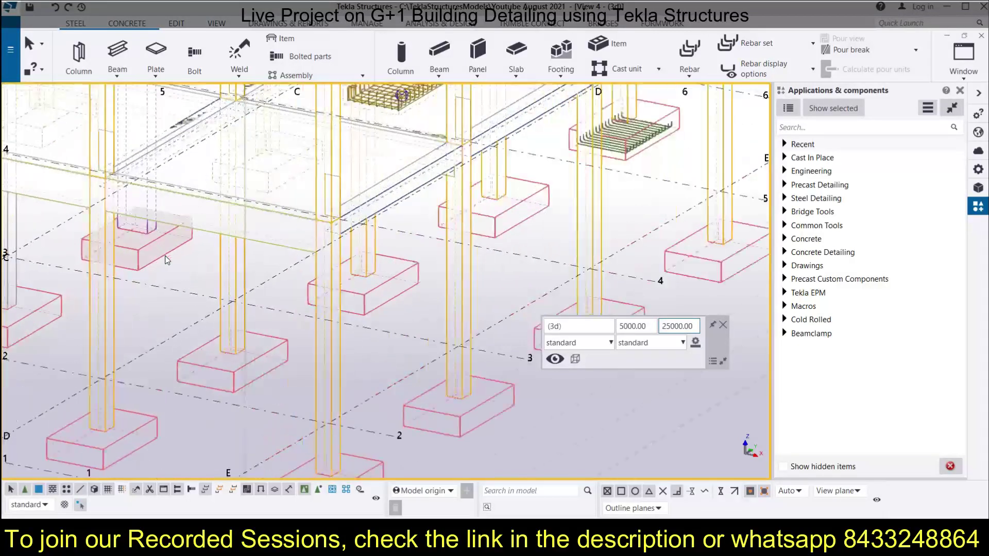
Select the 5600 beam, render parts as shaded solids, and open the Window arrangement list
left_click(249, 238)
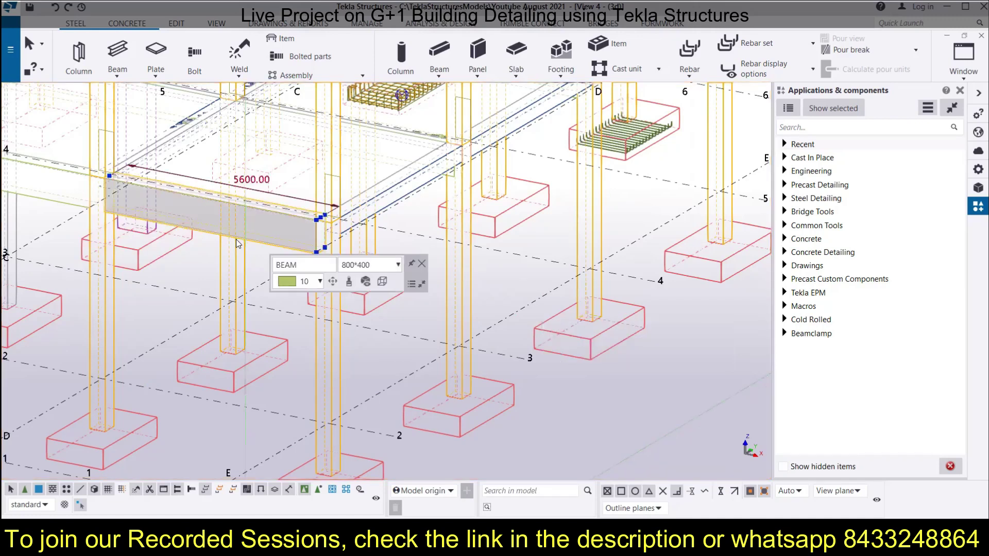
key("ctrl+4")
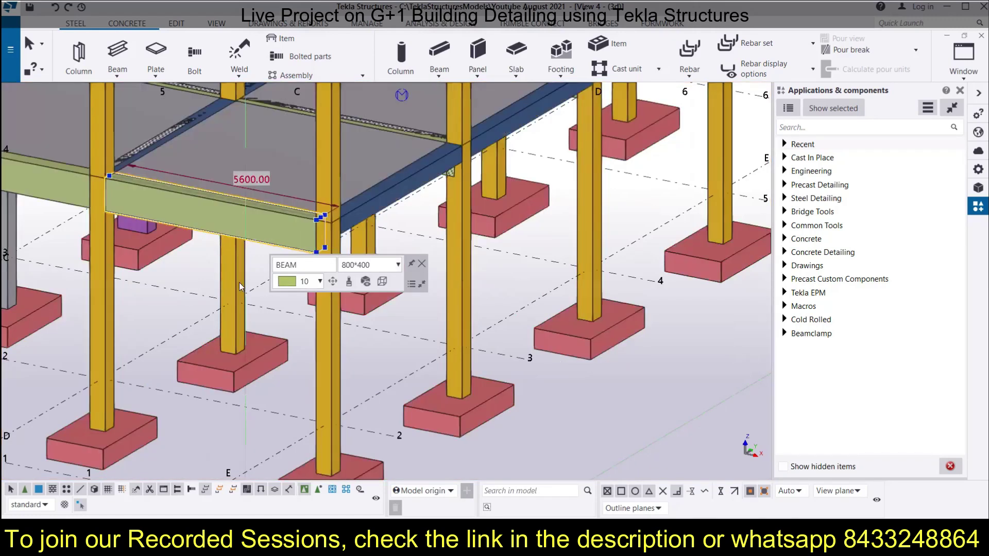
left_click(278, 242)
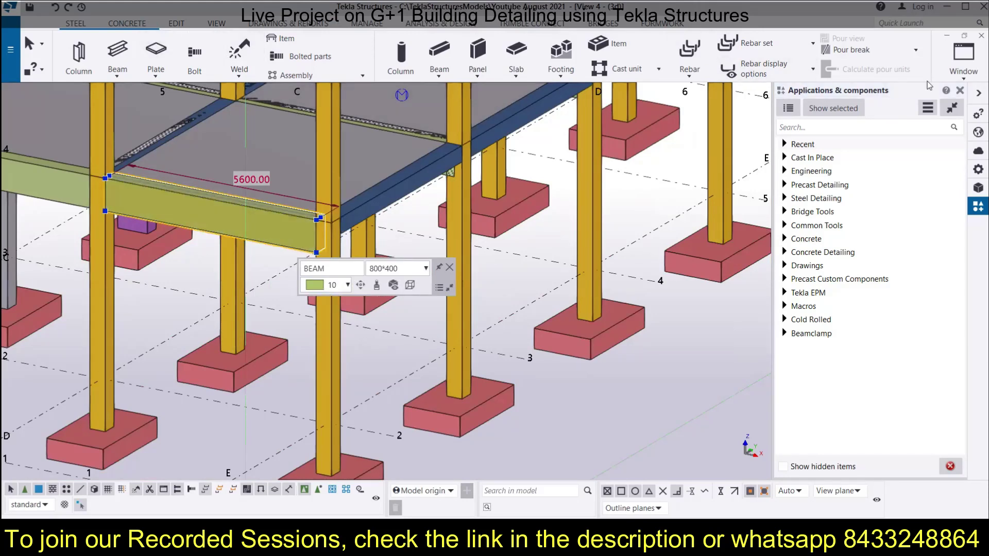
left_click(964, 77)
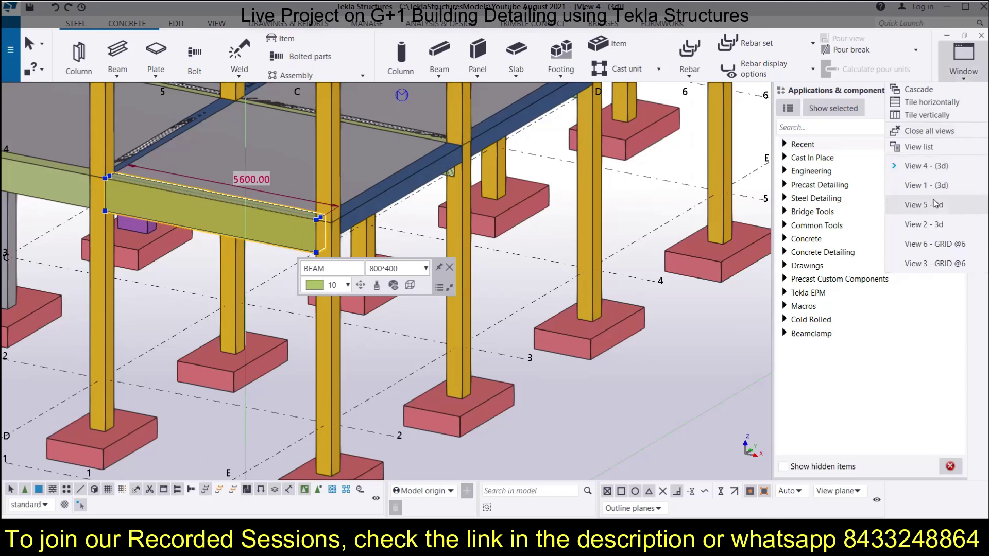
Tile all six model views vertically and shift the View 5 model left
left_click(927, 116)
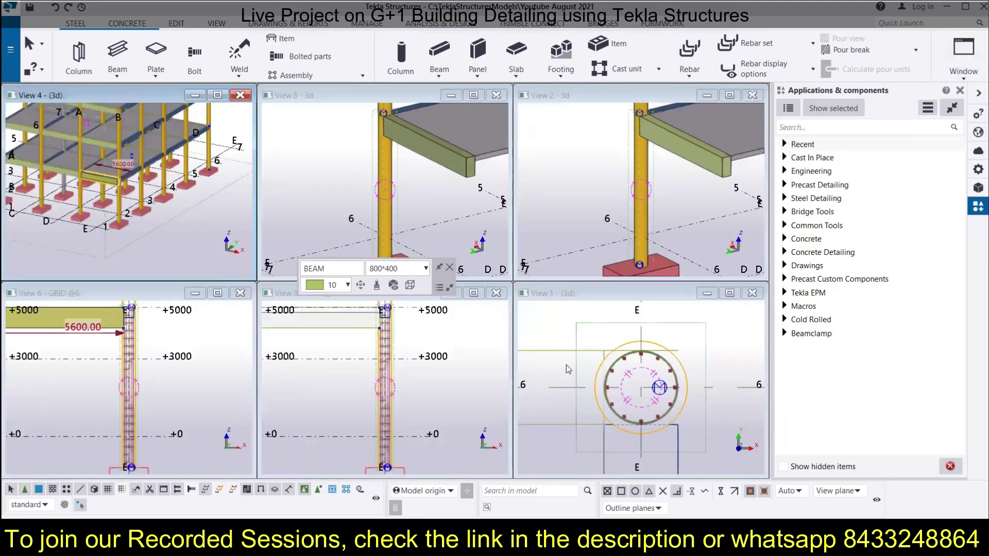
scroll(417, 208, "down", 3)
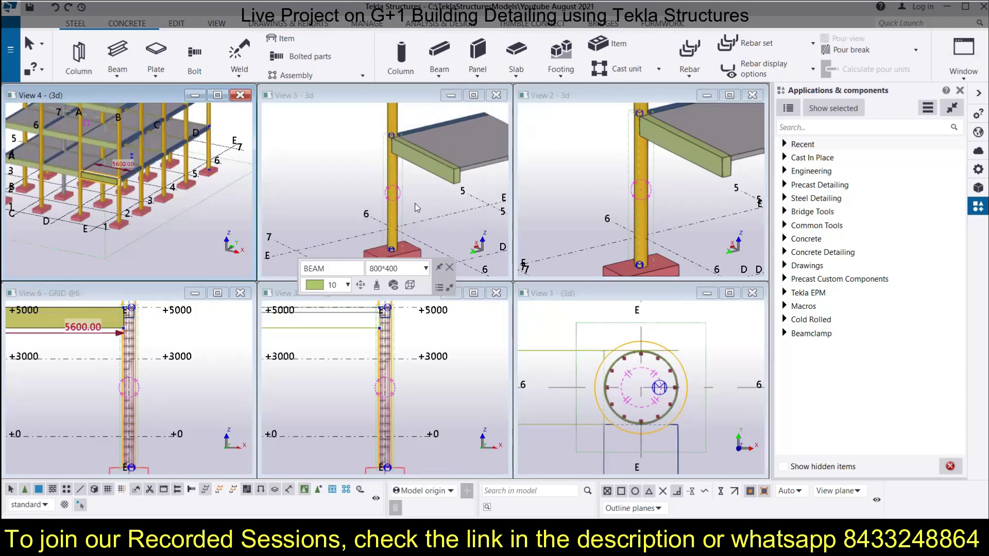
middle_click_drag(439, 206, 410, 205)
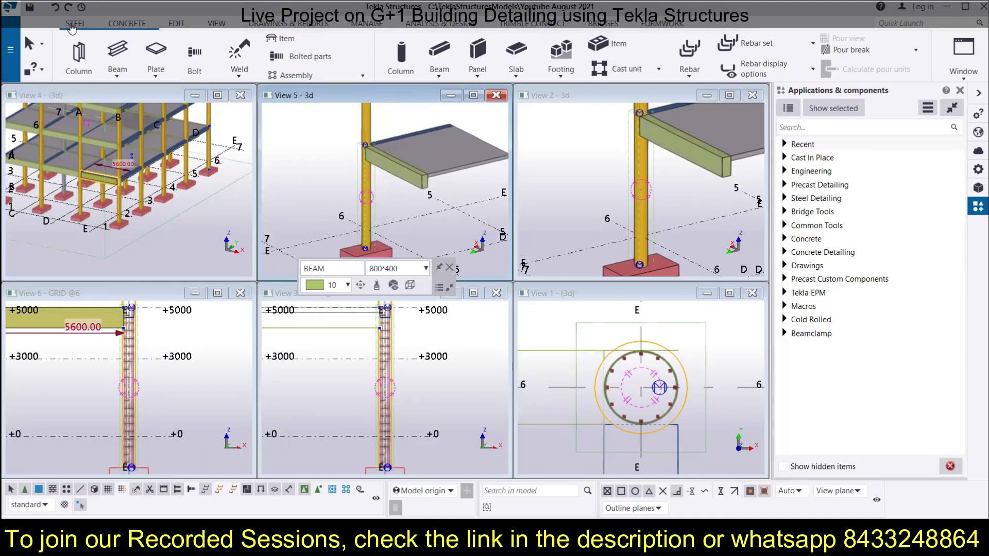
Fit the work area to the selected 5600 beam in all views
left_click(216, 24)
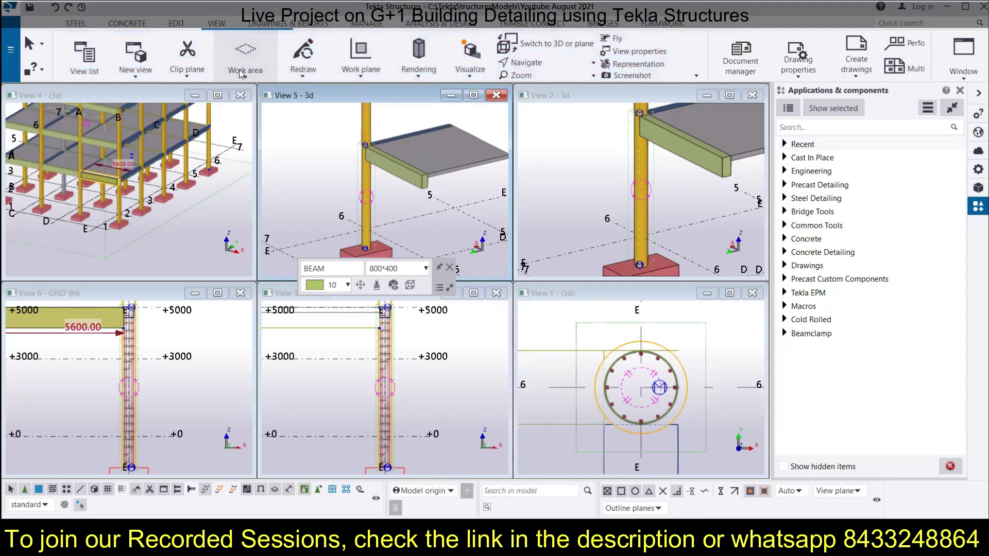
left_click(241, 74)
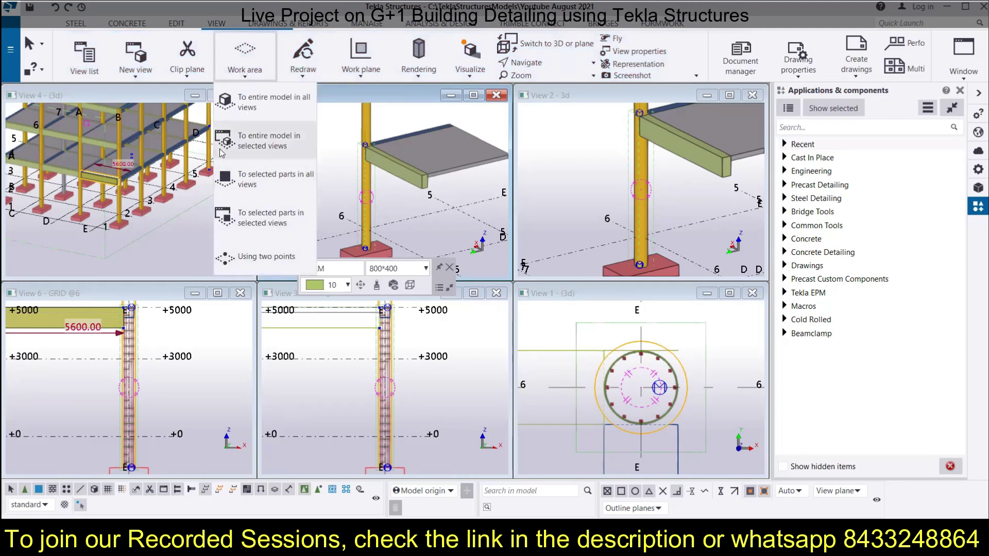
left_click(273, 189)
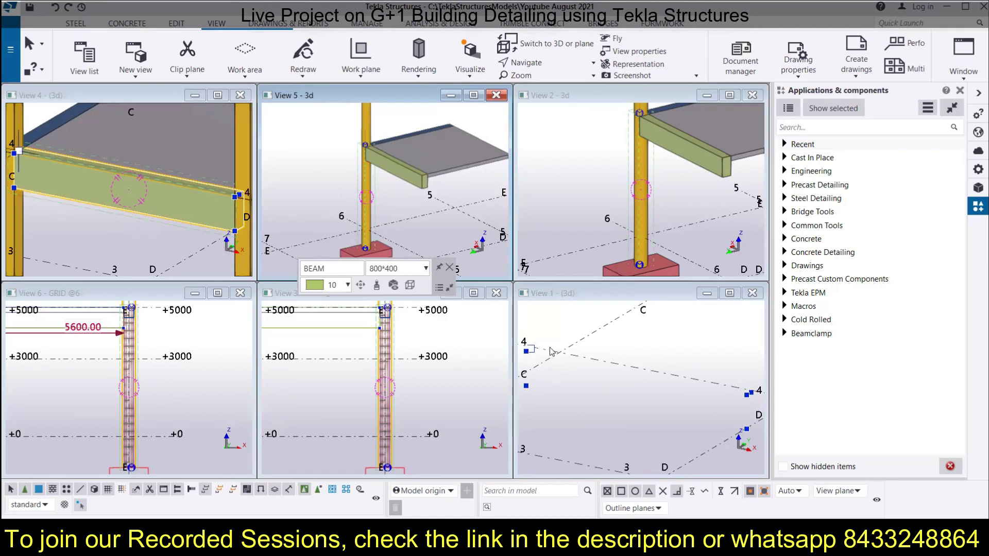
Close Views 1, 3, 6, 2 and 5, keeping View 4, and open the named views list
left_click(756, 296)
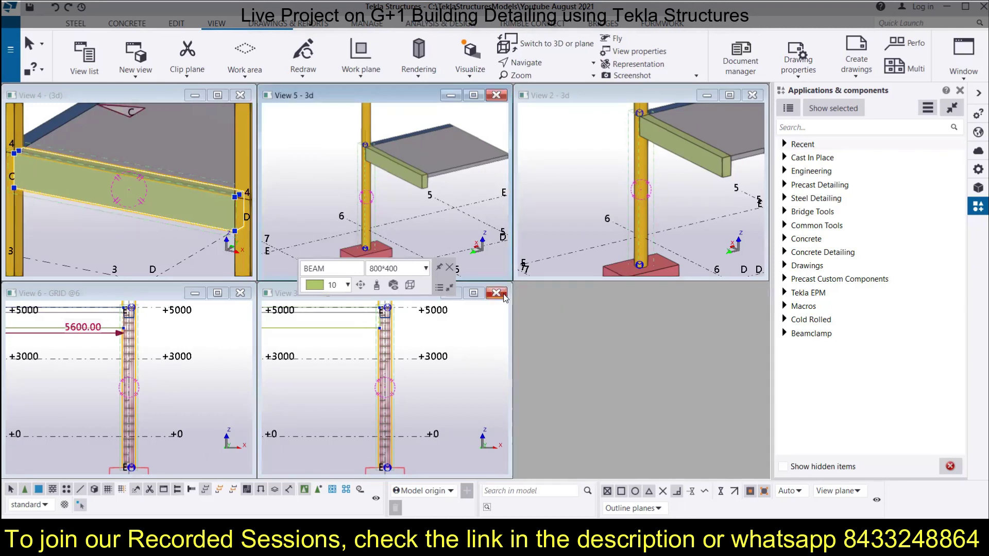
left_click(504, 298)
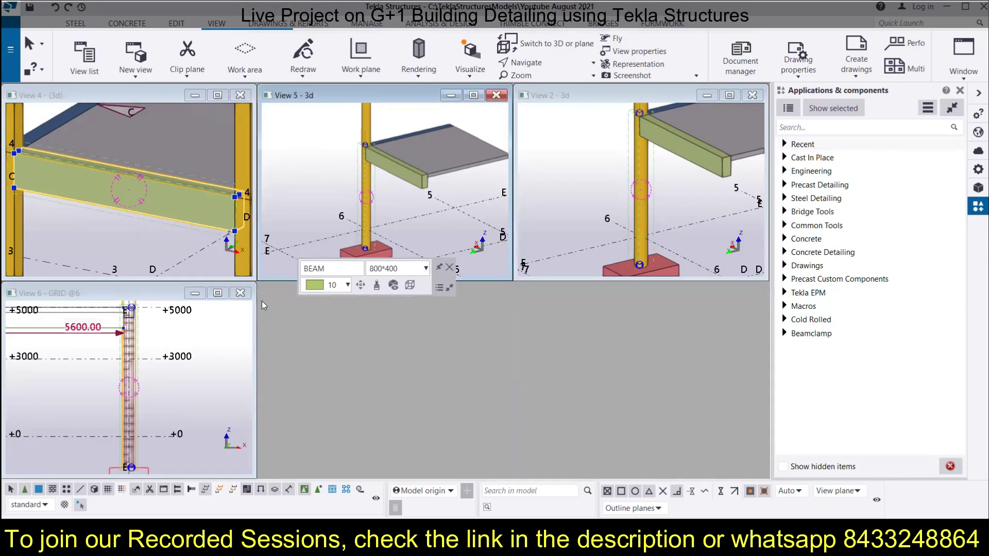
left_click(240, 294)
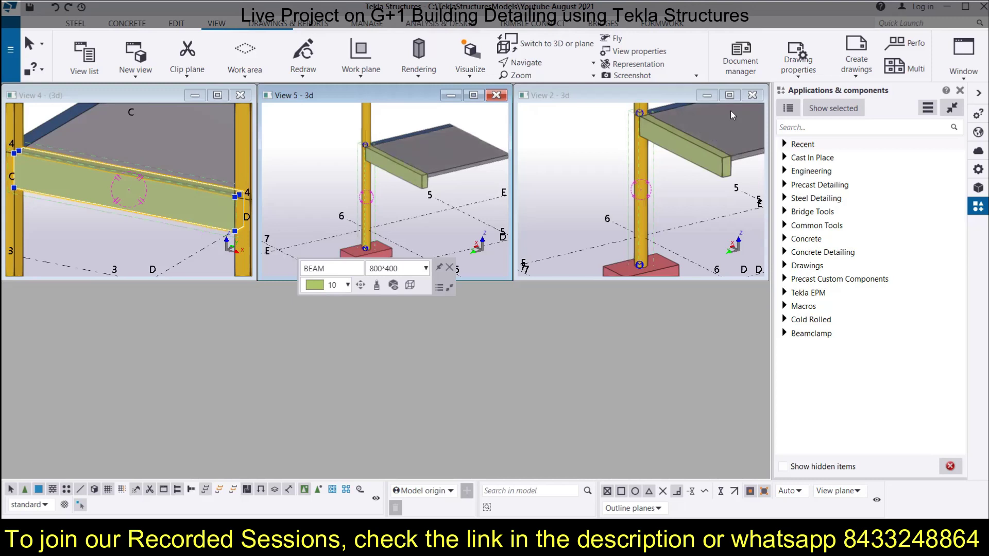
left_click(590, 158)
left_click(752, 94)
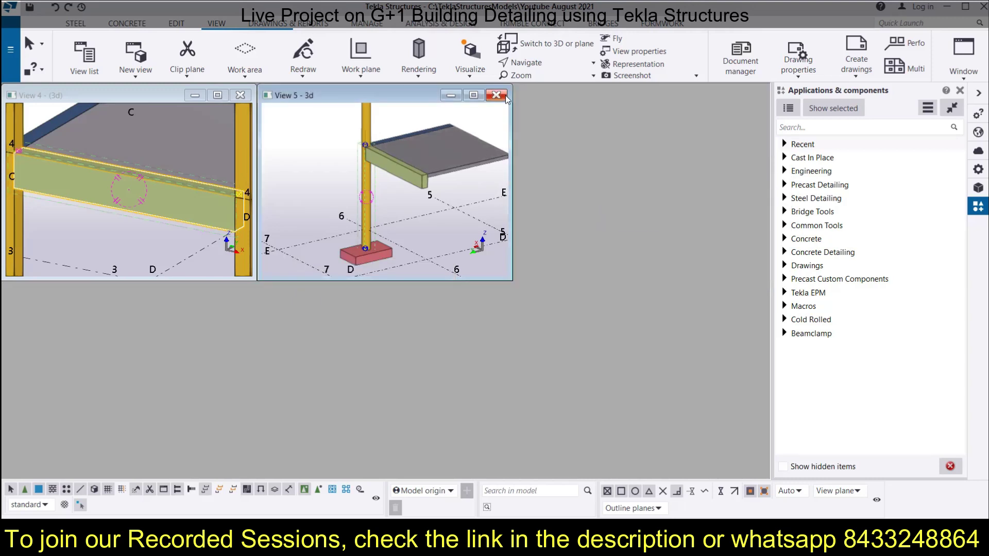
left_click(496, 94)
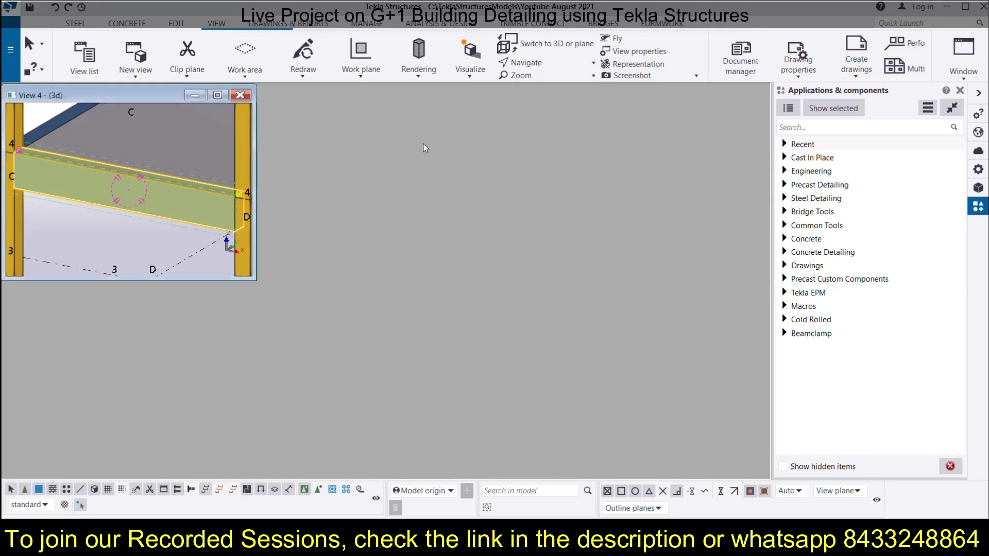
left_click(959, 66)
left_click(918, 147)
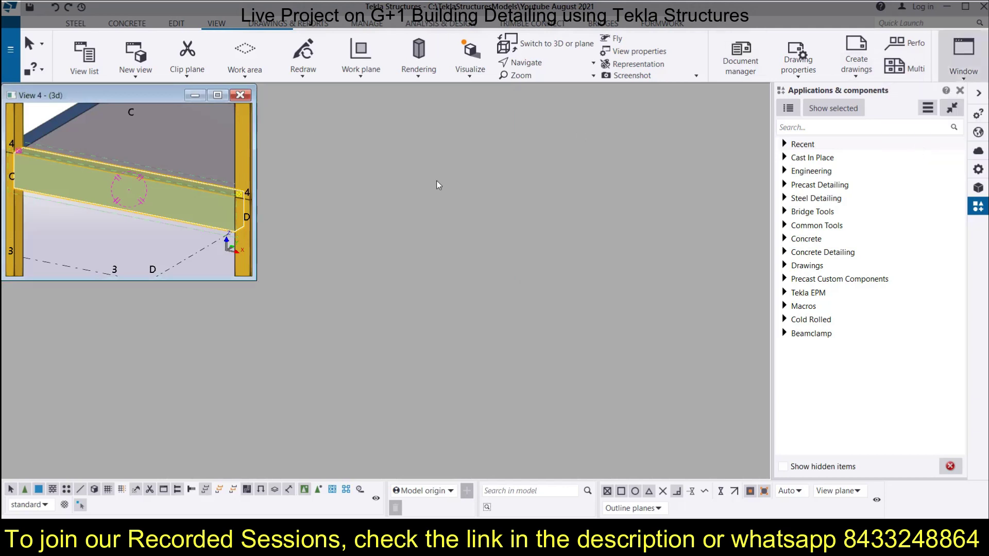
Maximize 3D View 4, orbit the model, and add the grid elevation views to Visible views
left_click(219, 95)
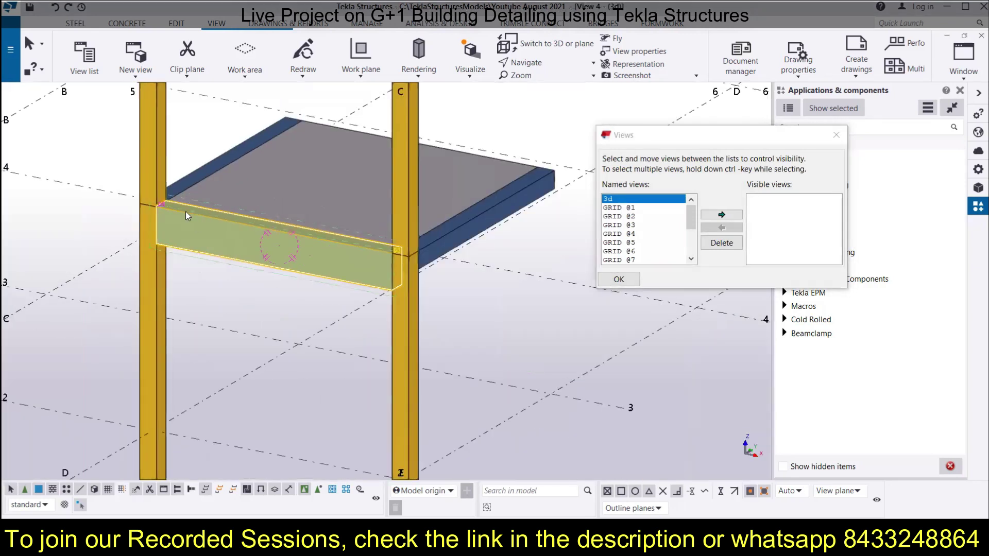
scroll(186, 212, "down", 3)
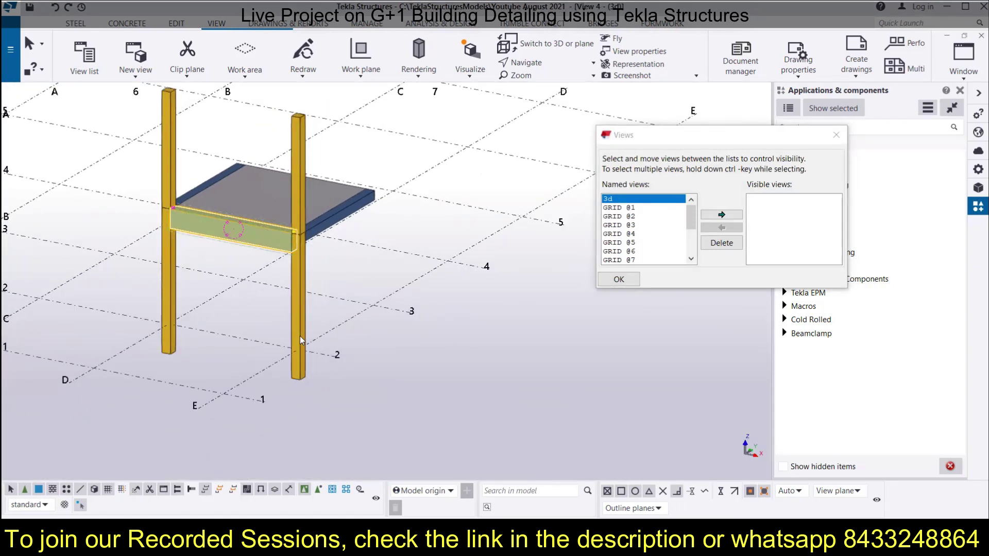
scroll(313, 342, "down", 3)
middle_click_drag(313, 342, 329, 355, "ctrl")
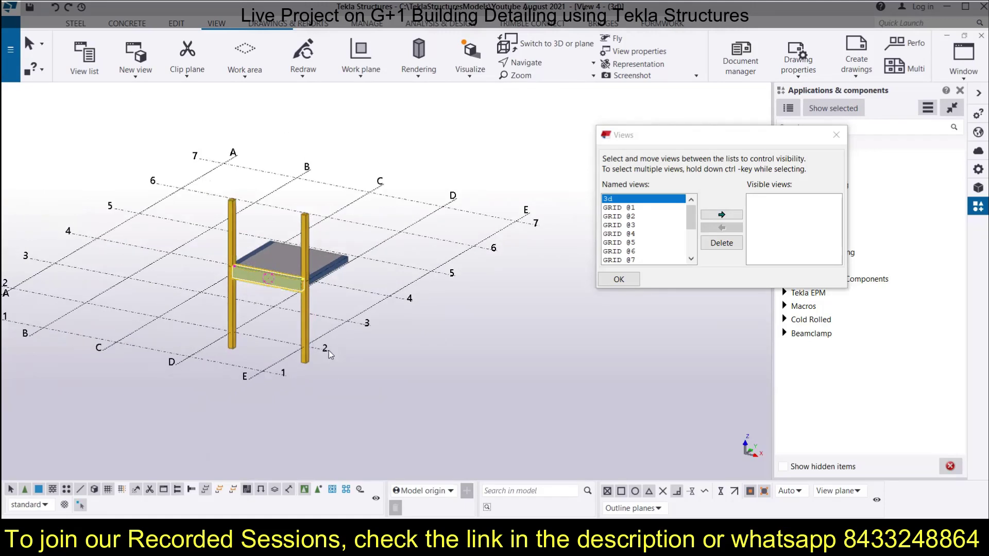
scroll(330, 355, "up", 3)
scroll(304, 324, "up", 3)
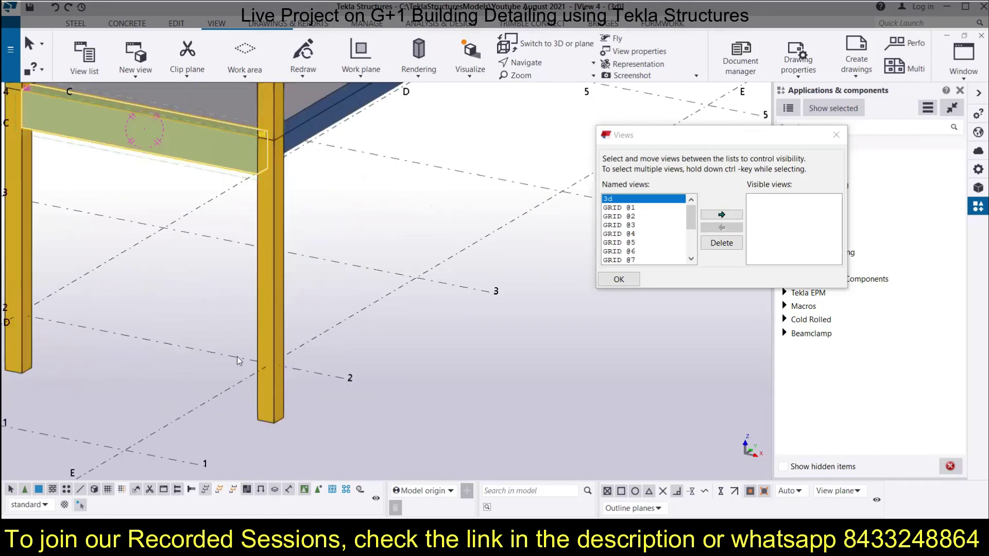
scroll(281, 359, "down", 3)
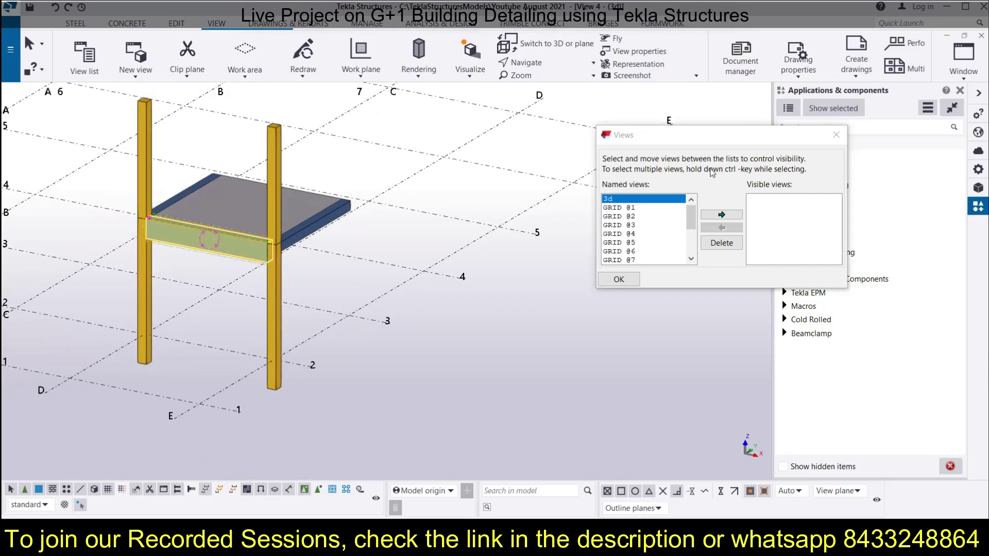
double_click(618, 198)
left_click(618, 279)
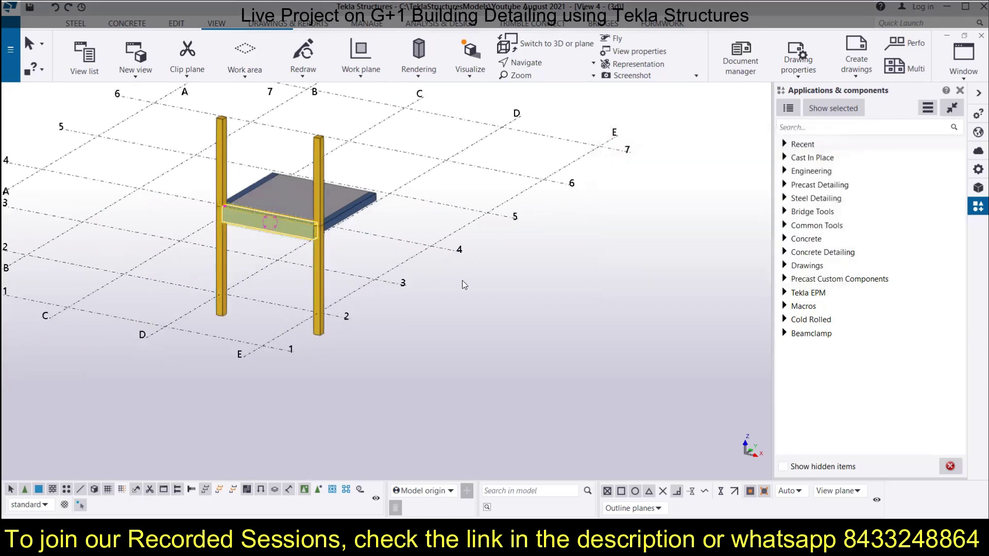
Tile the three open views vertically and fit all work areas to the +5000 beam
left_click(965, 81)
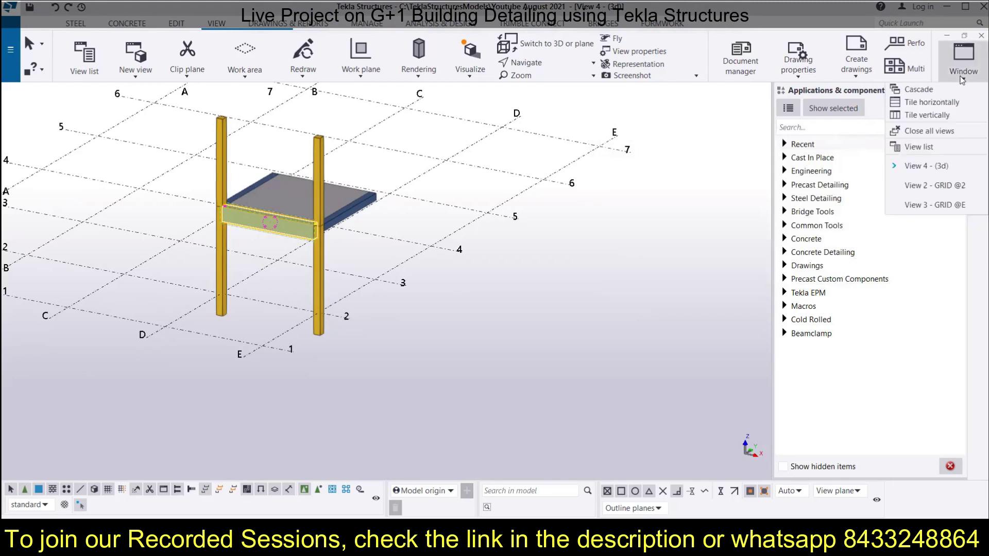
left_click(926, 116)
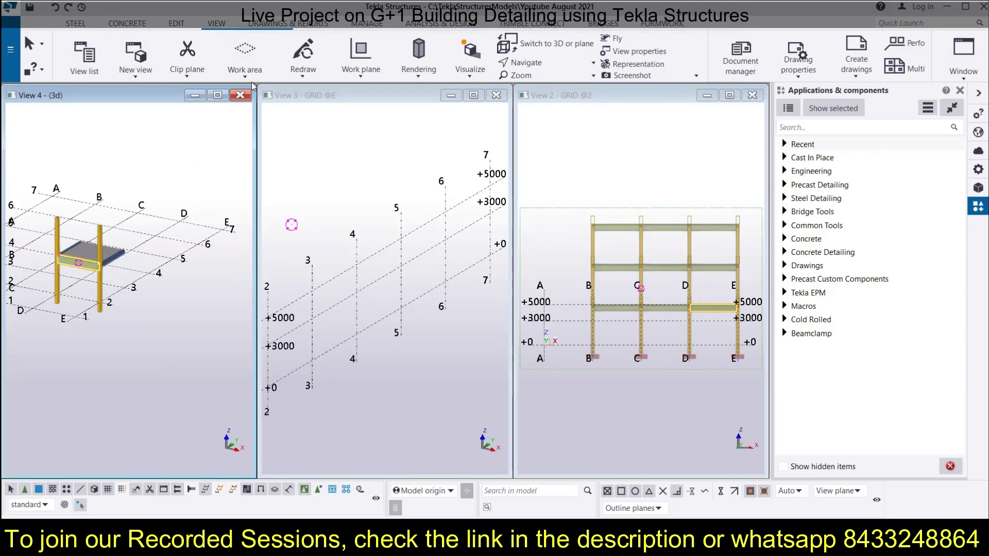
left_click(246, 60)
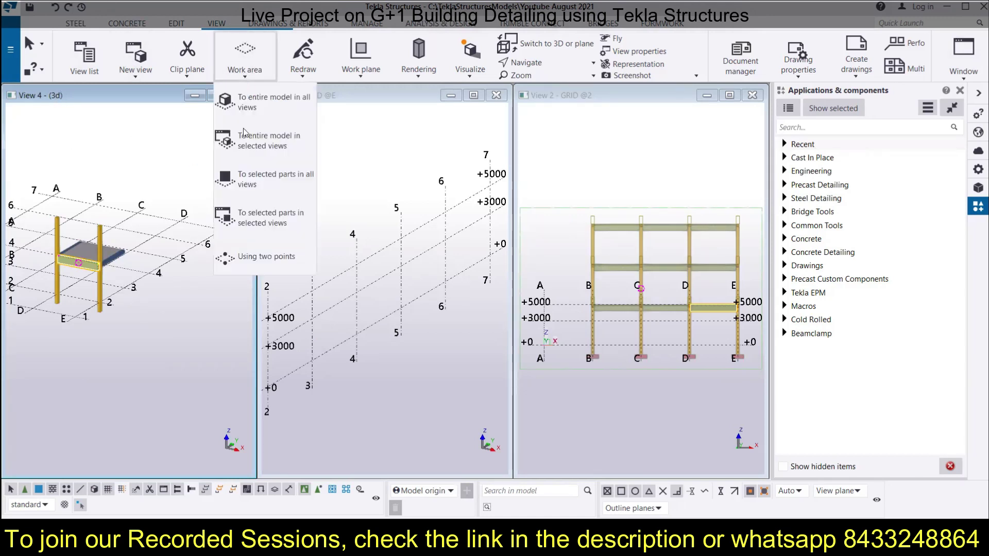
left_click(261, 181)
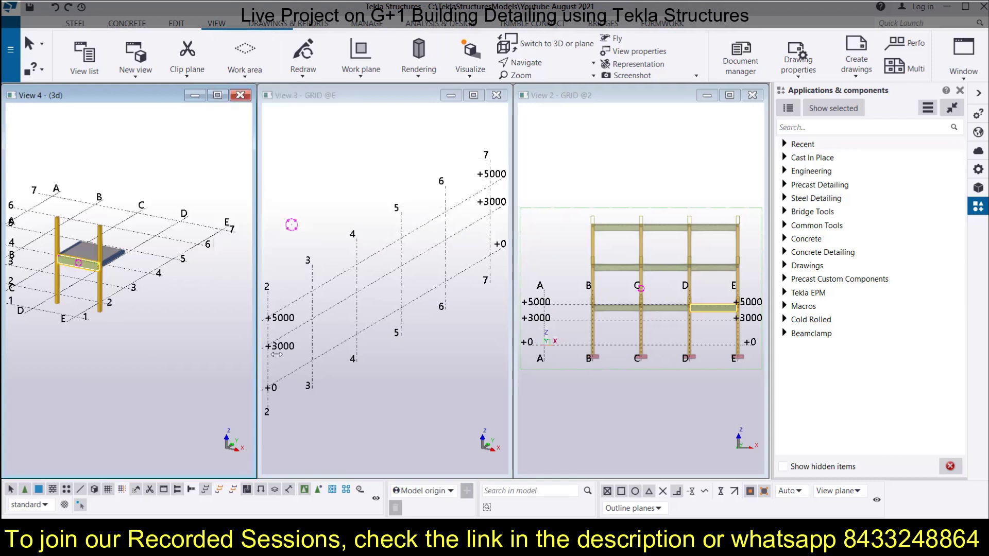
scroll(104, 283, "up", 5)
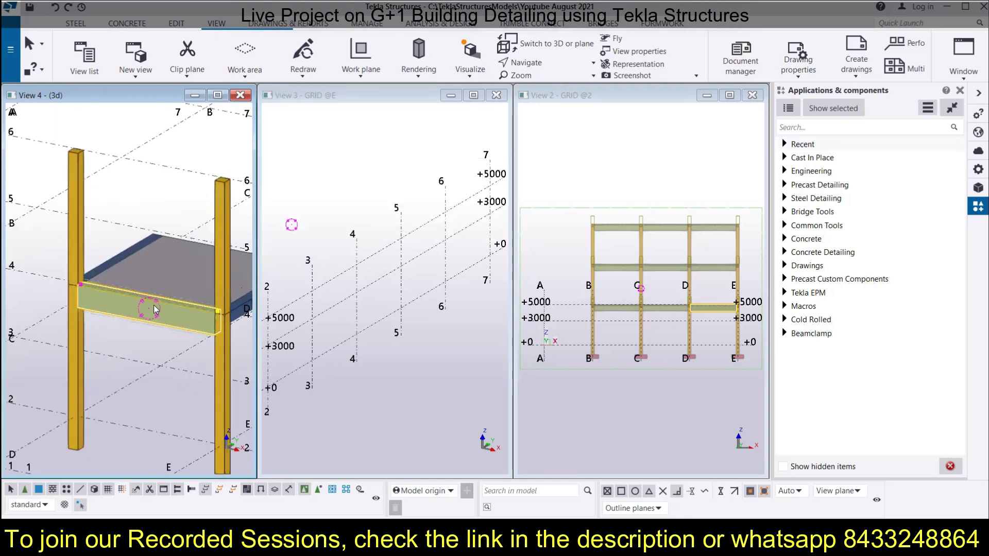
middle_click_drag(153, 305, 132, 281)
Zoom the GRID @E elevation onto the beam between grids D and E
left_click(338, 310)
scroll(378, 299, "down", 3)
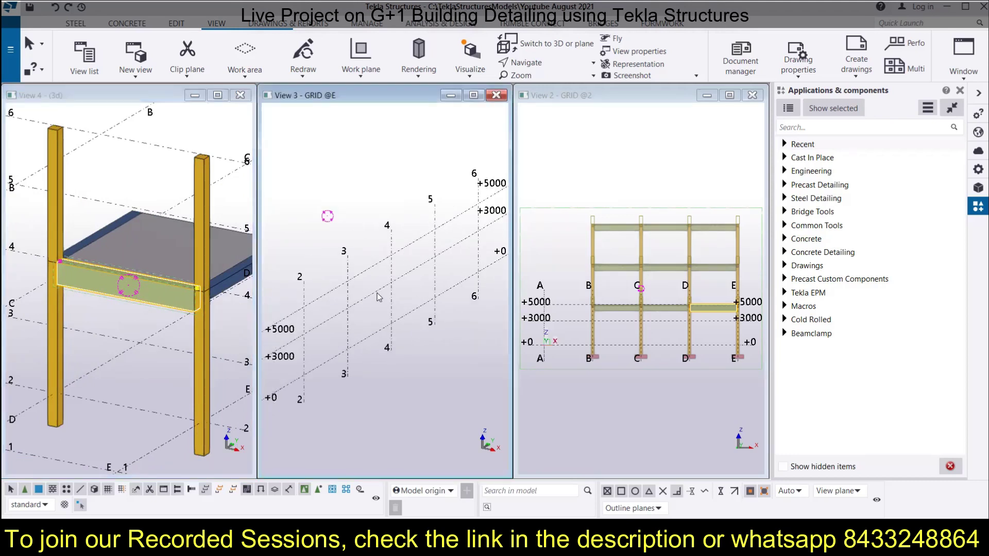
scroll(379, 295, "up", 5)
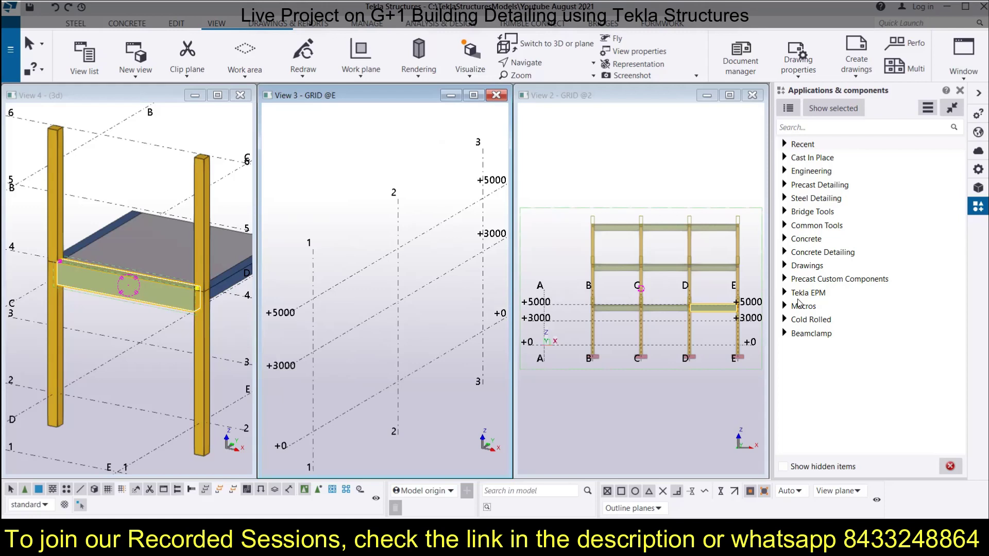
scroll(752, 300, "up", 5)
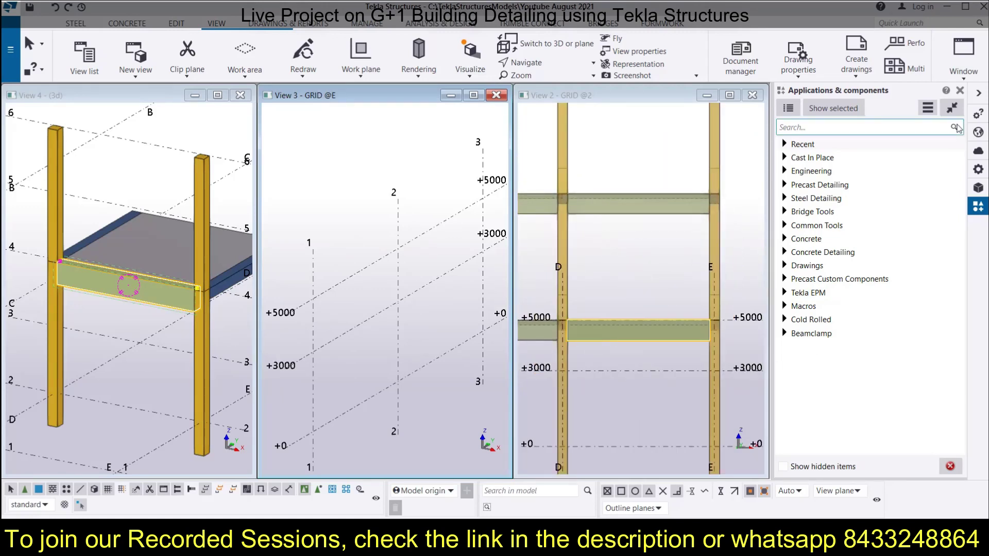
left_click(461, 505)
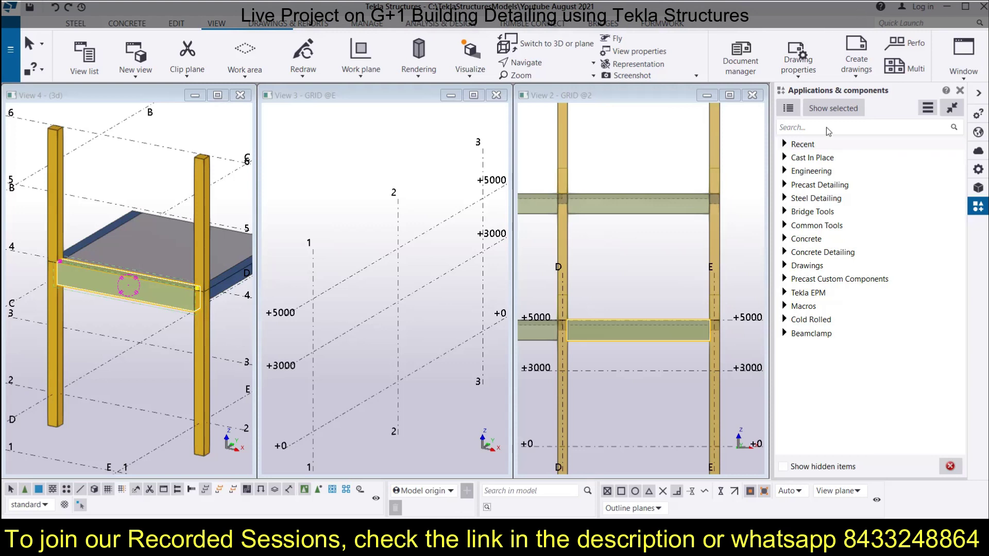
left_click(800, 127)
Find Beam reinforcement (63) by searching '63' and apply it to the +5000 beam
type("63")
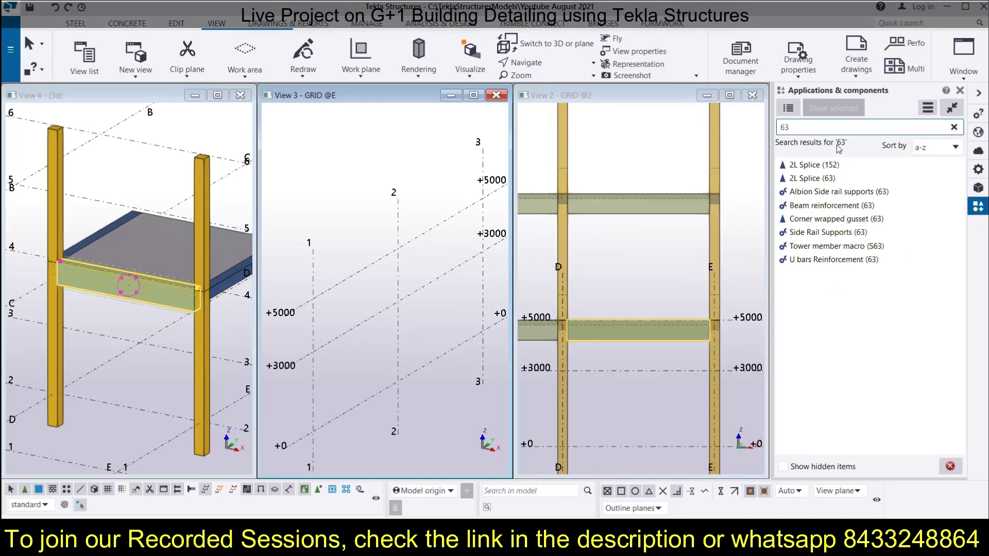
left_click(826, 206)
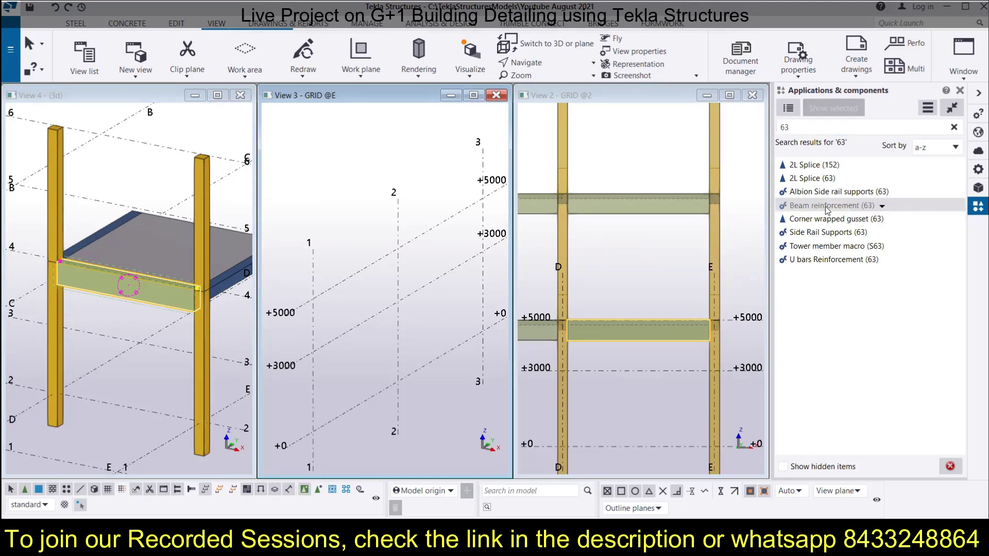
double_click(825, 206)
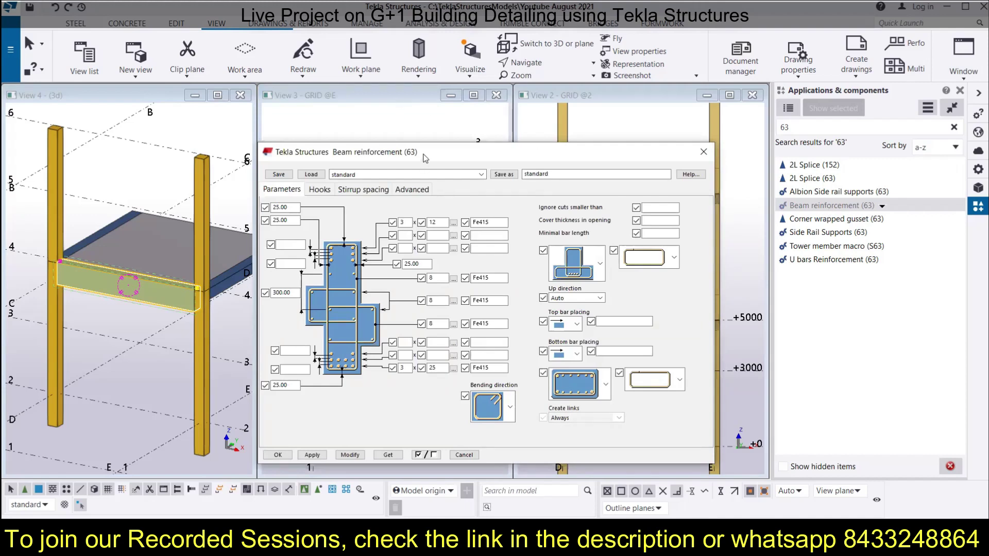
left_click_drag(427, 157, 623, 114)
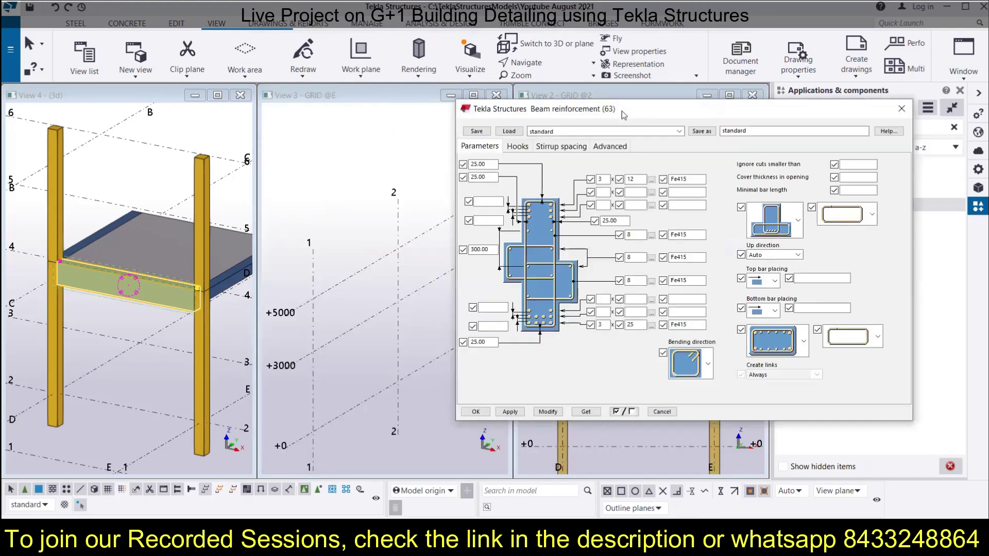
left_click(155, 299)
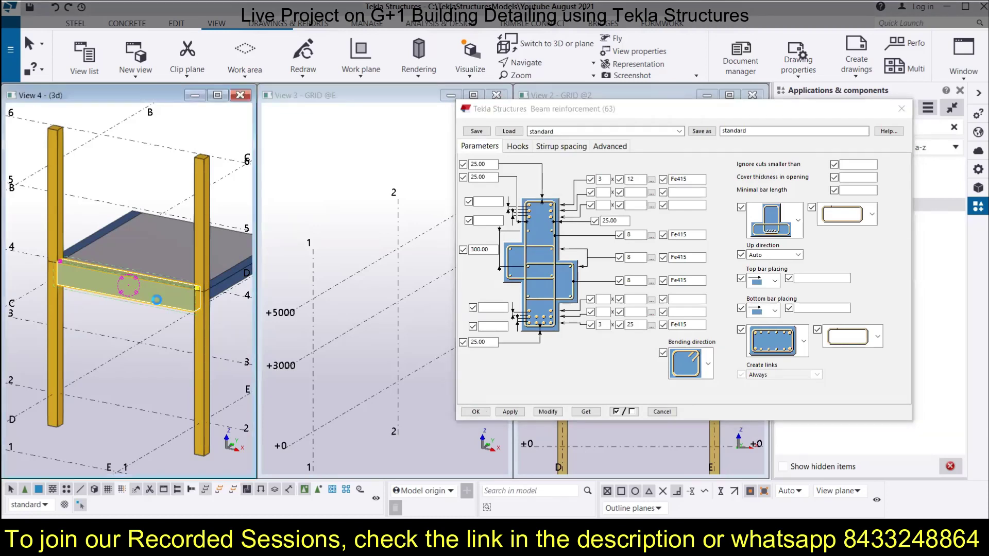
Move the settings dialog aside and pan/zoom the views to show the beam's rebar cage section
left_click_drag(759, 116, 298, 176)
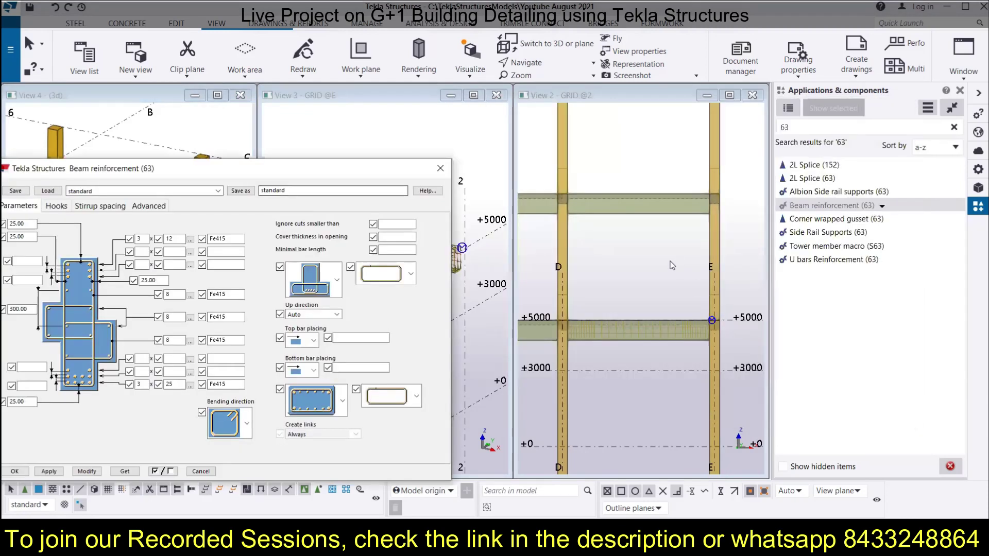
scroll(632, 358, "up", 1)
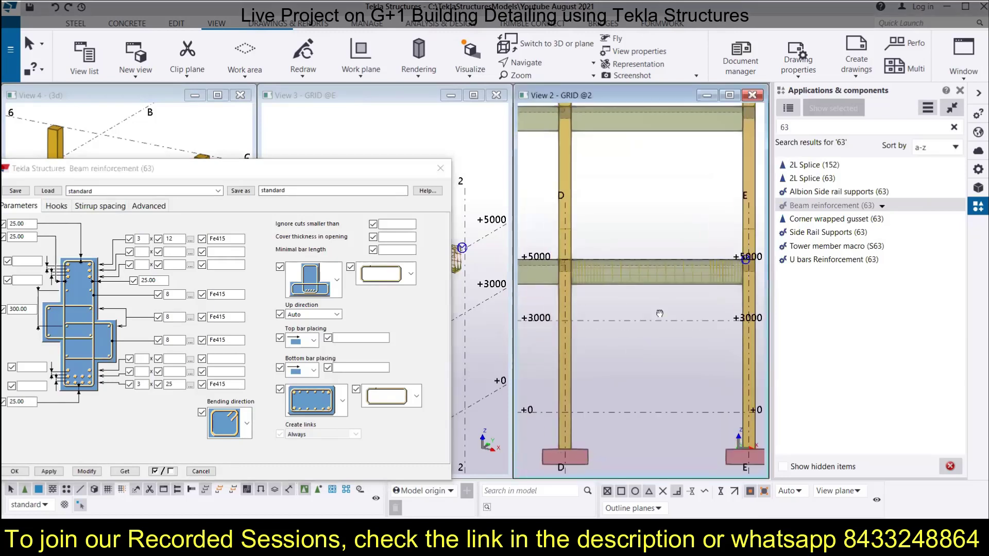
left_click_drag(290, 170, 945, 106)
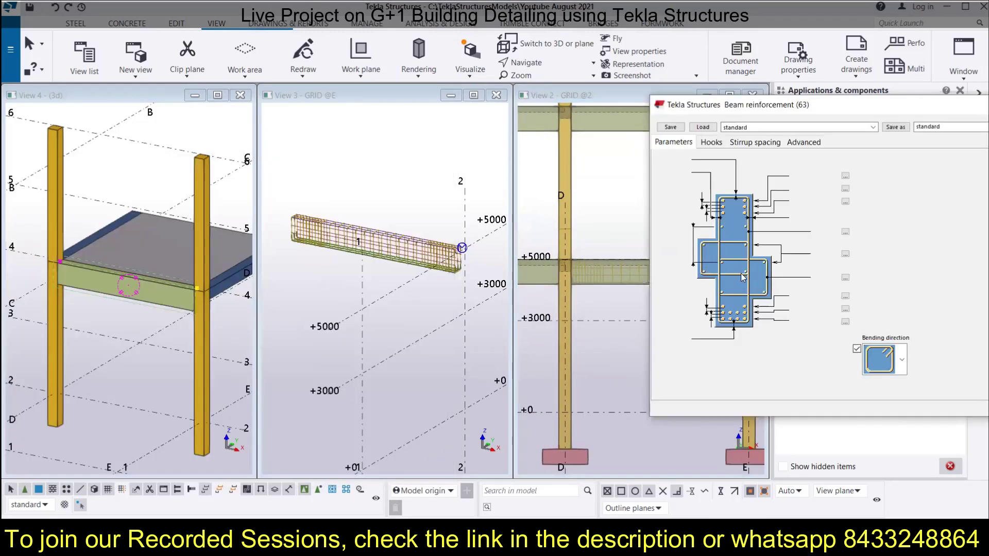
scroll(369, 285, "down", 2)
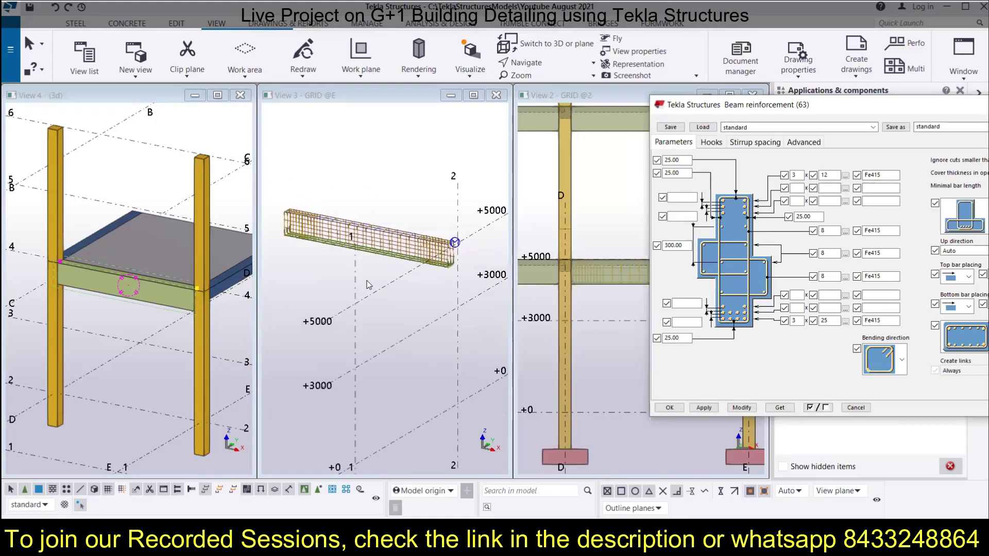
scroll(368, 285, "down", 1)
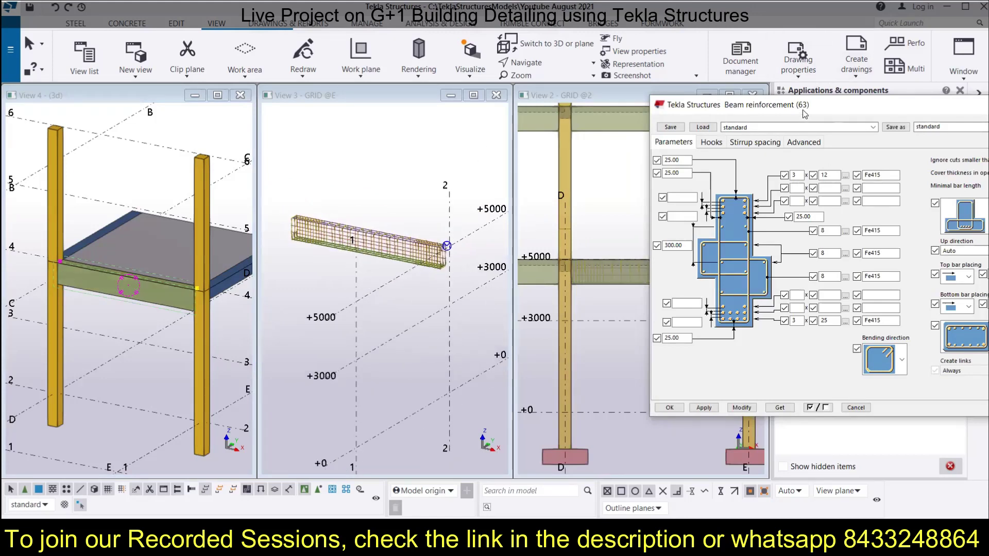
left_click_drag(800, 113, 670, 101)
scroll(290, 243, "up", 3)
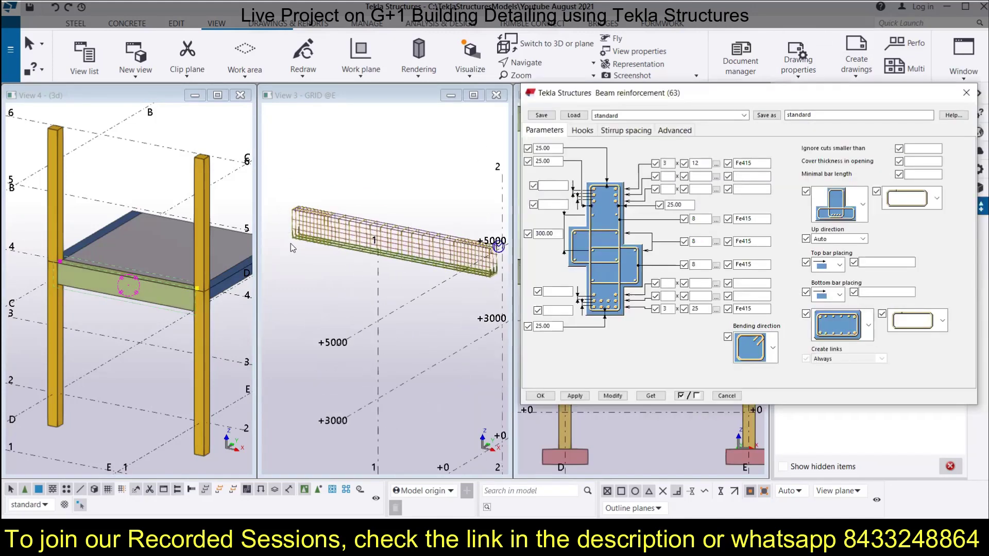
middle_click_drag(352, 267, 320, 262)
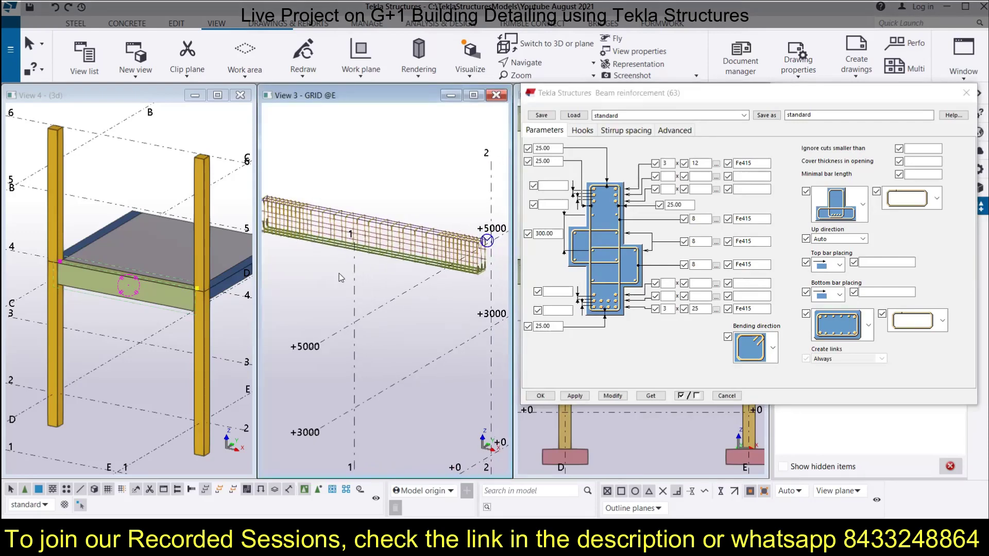
scroll(456, 299, "up", 2)
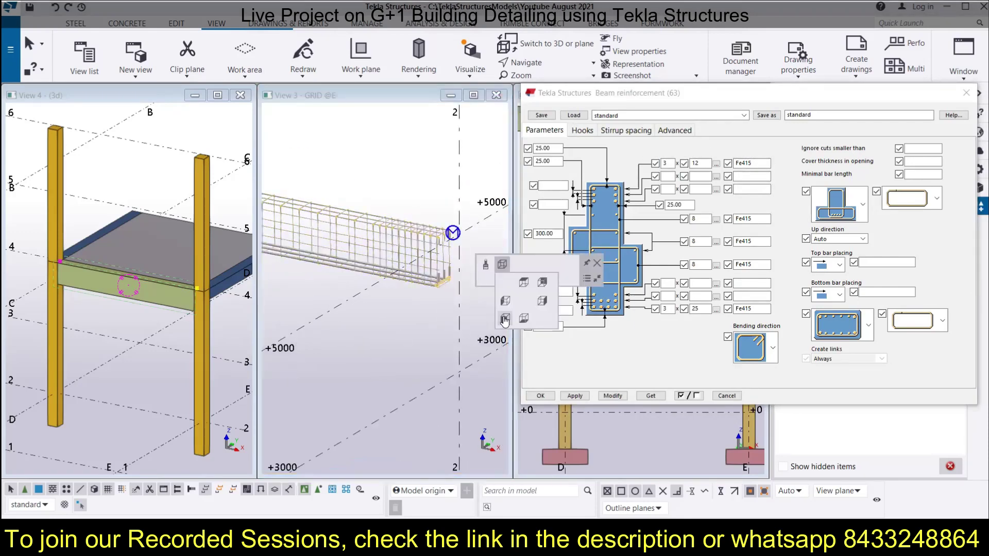
middle_click_drag(412, 321, 404, 346)
left_click_drag(608, 93, 577, 112)
left_click(136, 185)
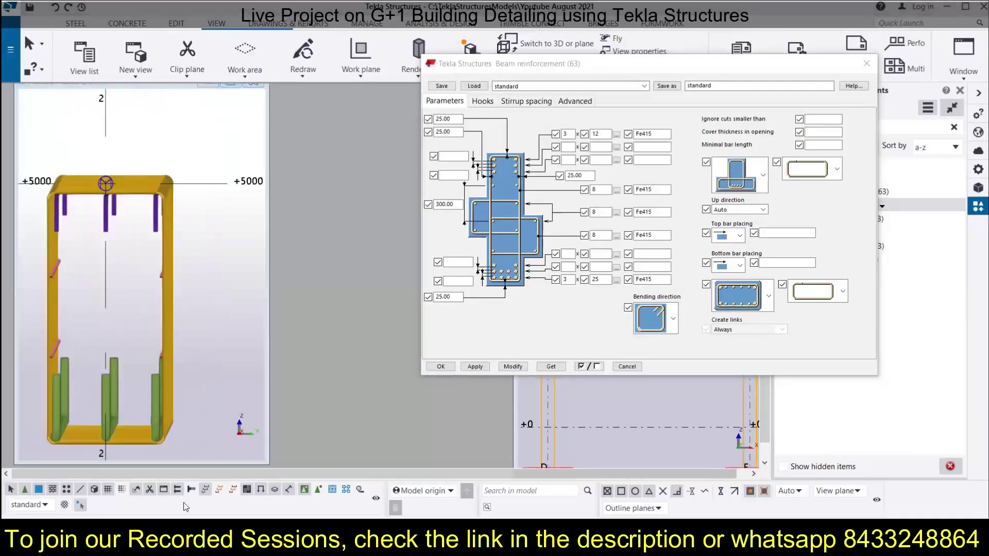
Change the beam's top bars to 16 mm Fe550 main bars and modify the reinforcement
left_click(52, 212)
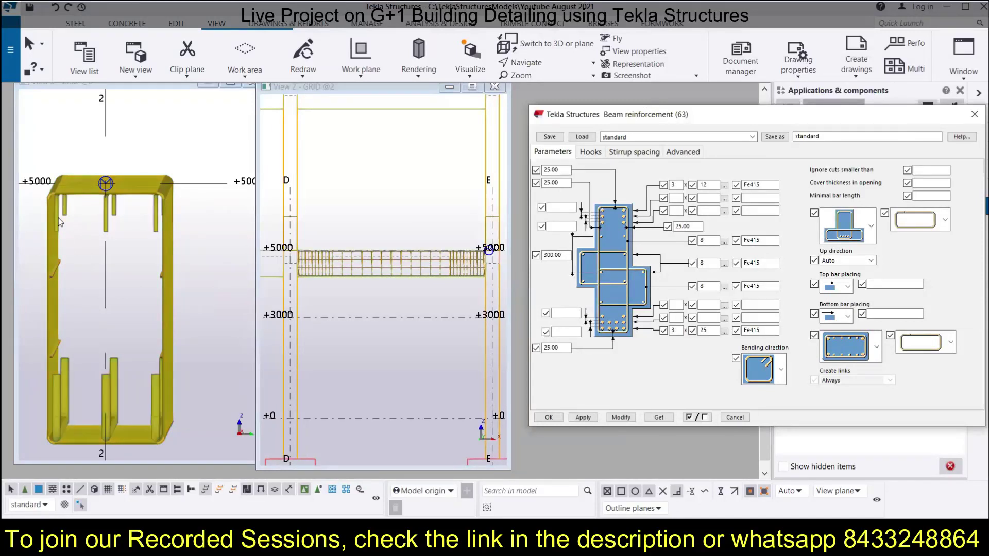
left_click(52, 211)
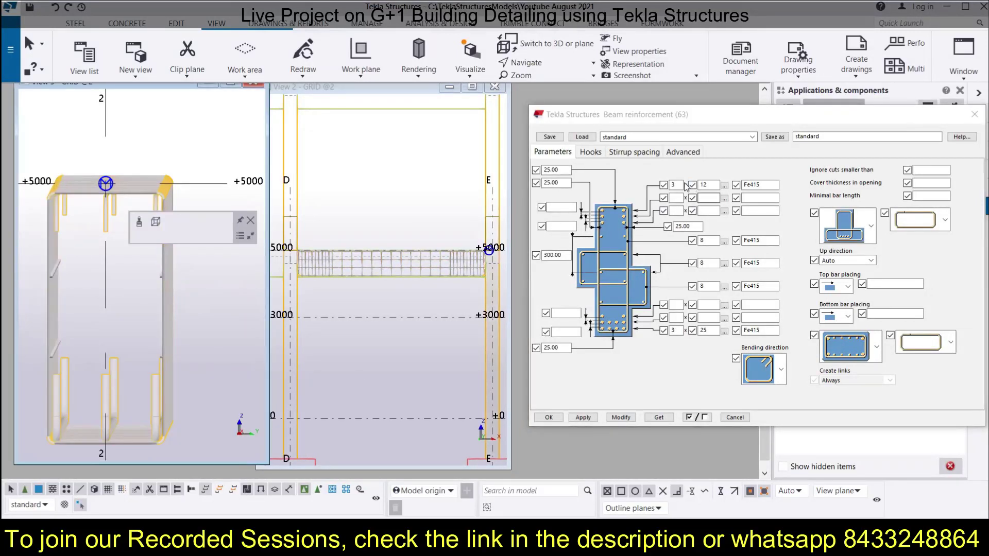
left_click(726, 191)
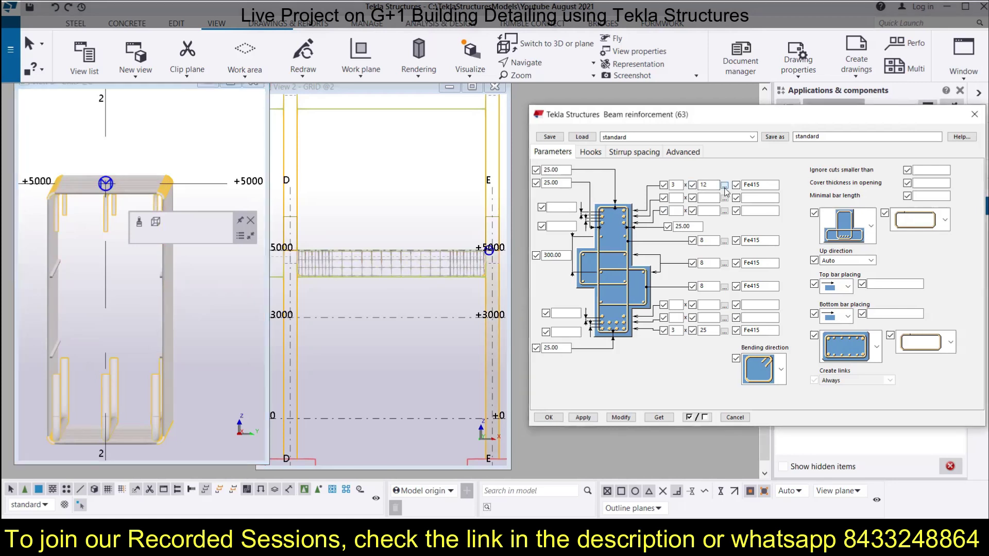
left_click(725, 186)
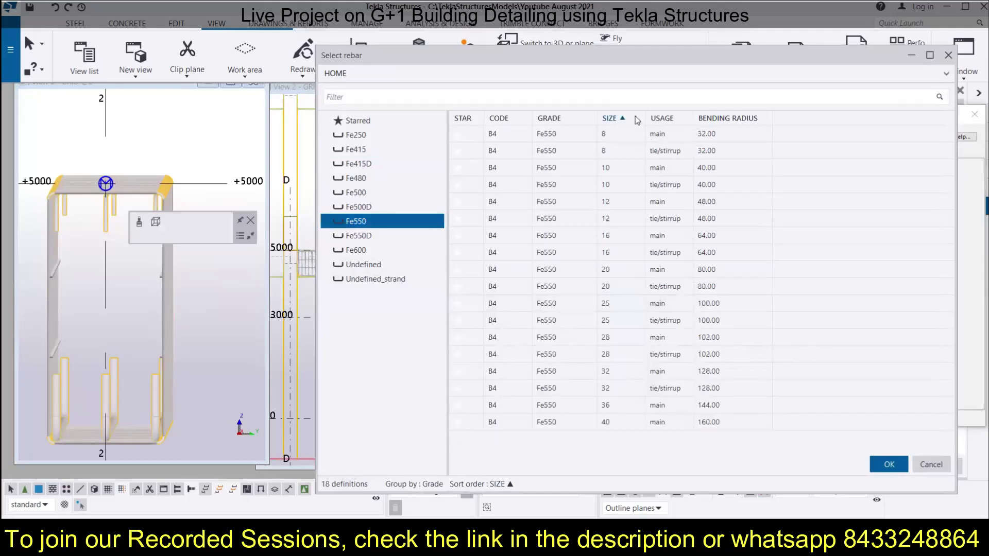
left_click(587, 241)
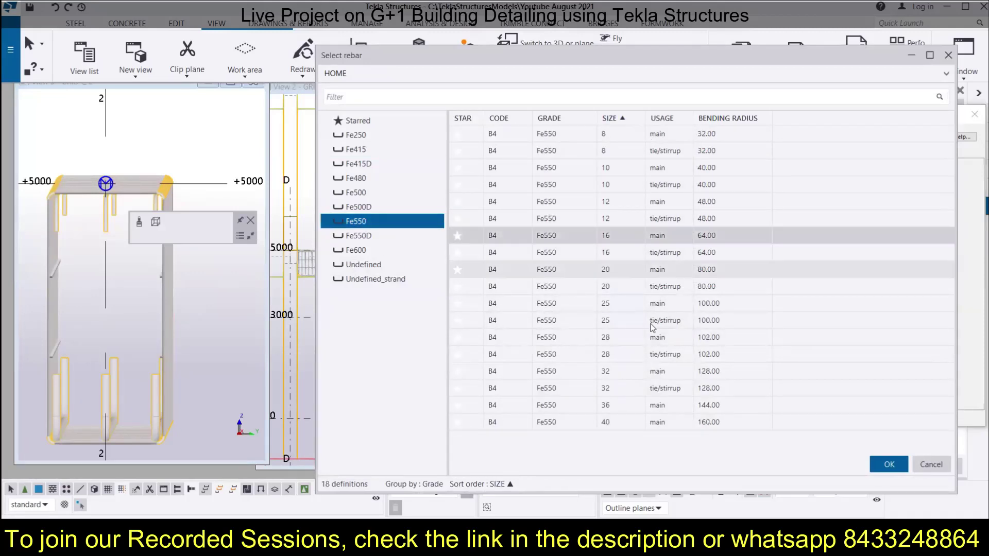
left_click(889, 465)
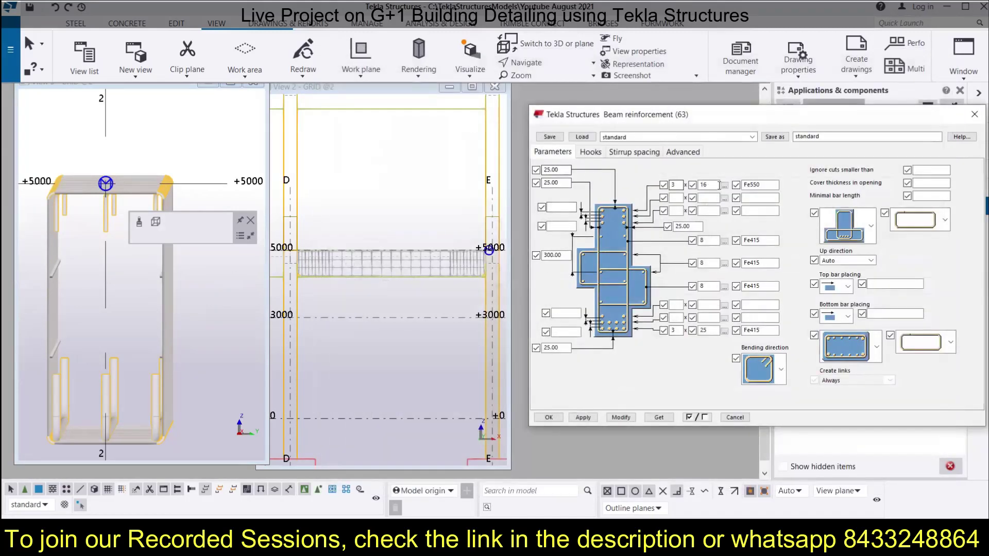
left_click(627, 420)
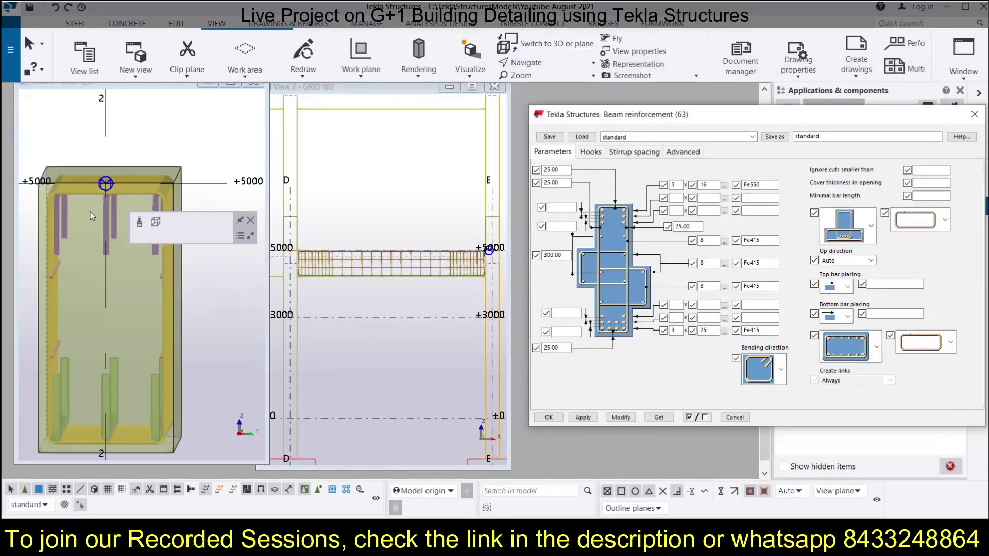
Change three 25.00 concrete cover values to 30 and apply them to the beam
left_click(216, 326)
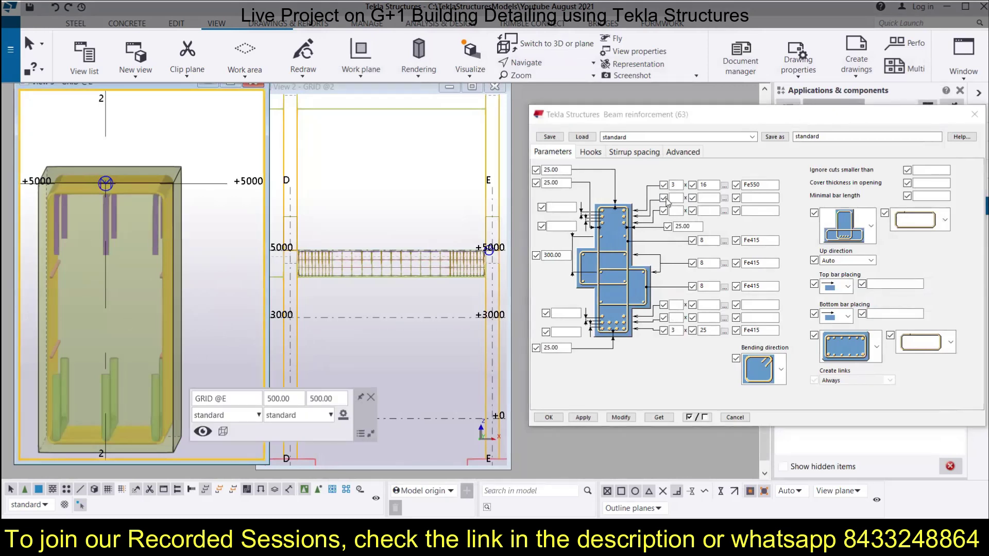
double_click(554, 183)
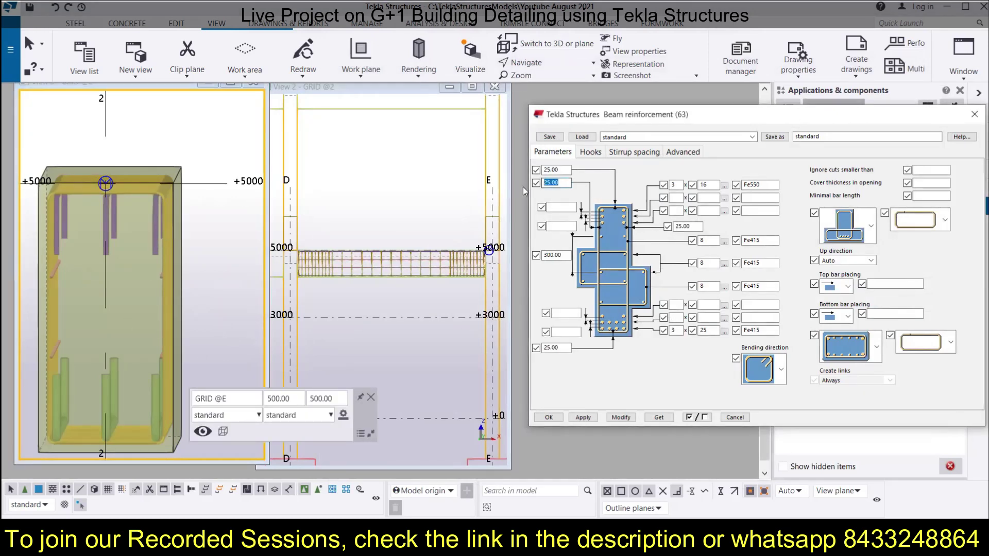
type("30")
double_click(546, 170)
type("30")
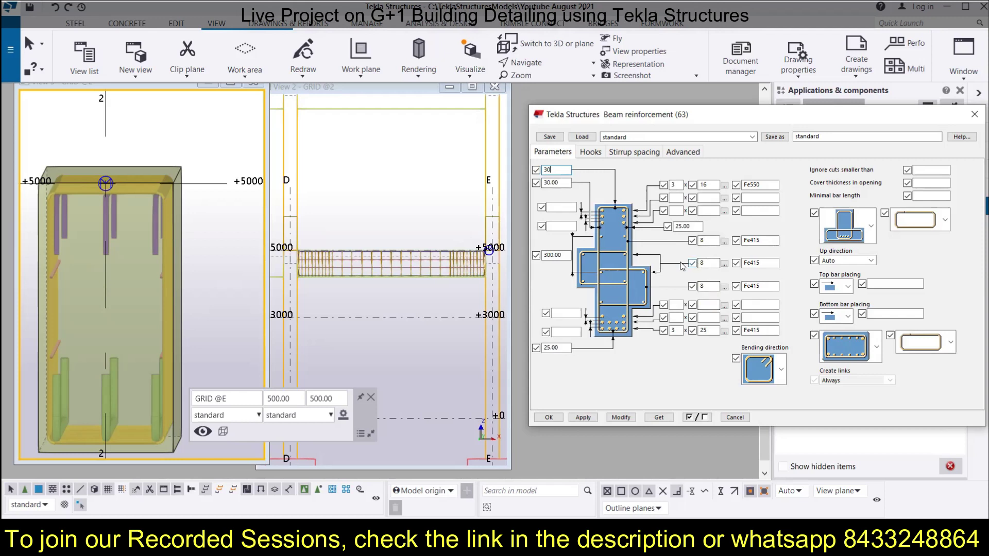
double_click(677, 227)
type("30")
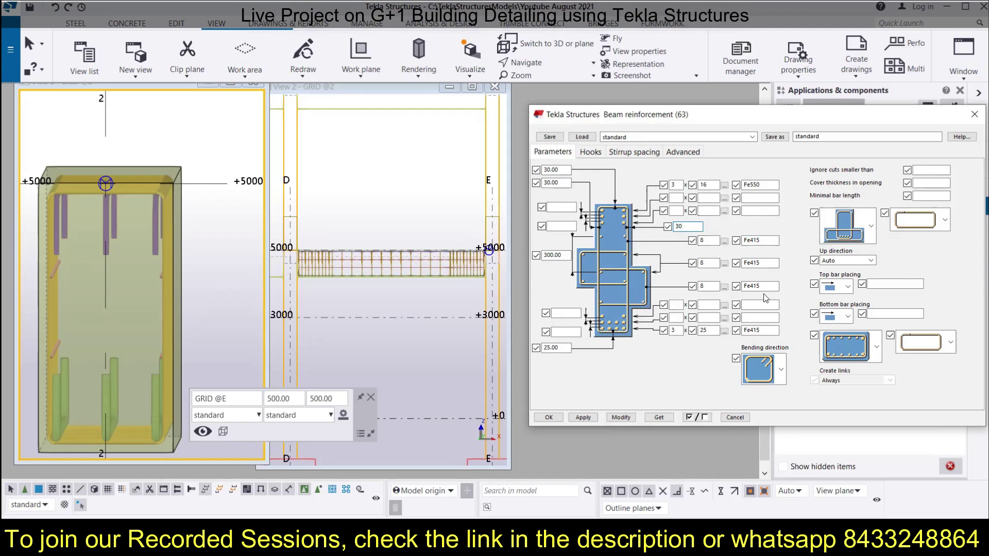
left_click(621, 417)
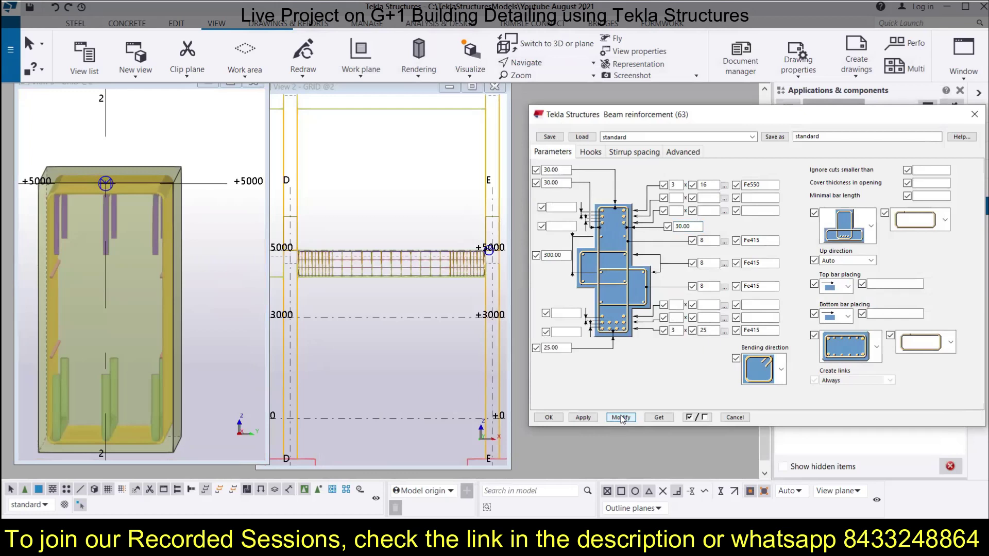
Set one 8 mm bar set to Fe500 tie/stirrup grade and apply it to the beam
scroll(31, 212, "up", 2)
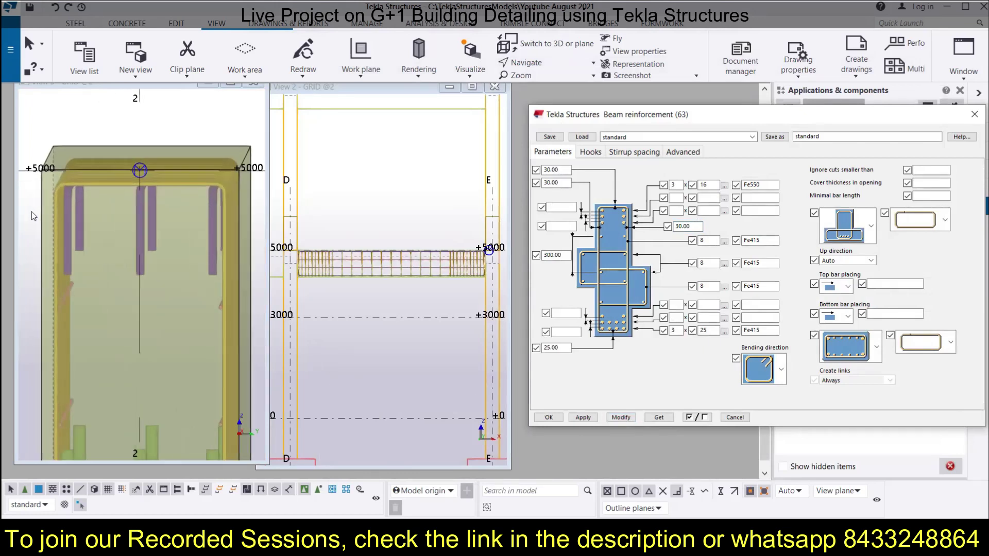
scroll(29, 212, "down", 2)
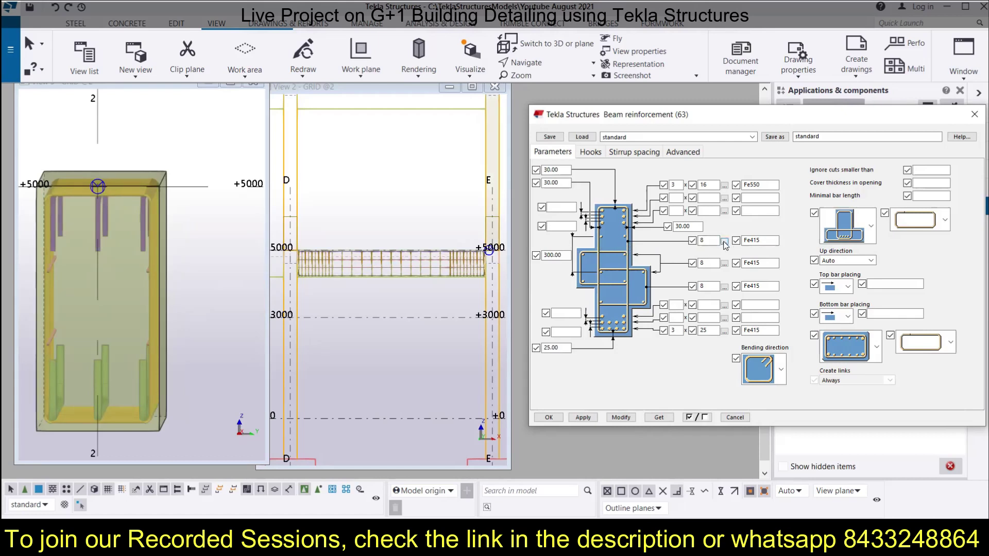
left_click(724, 287)
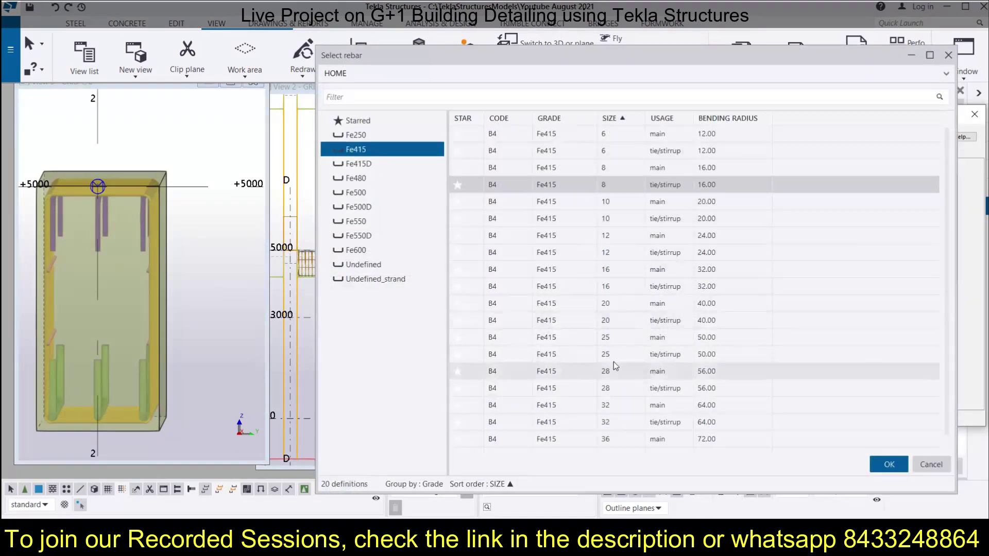
left_click(889, 464)
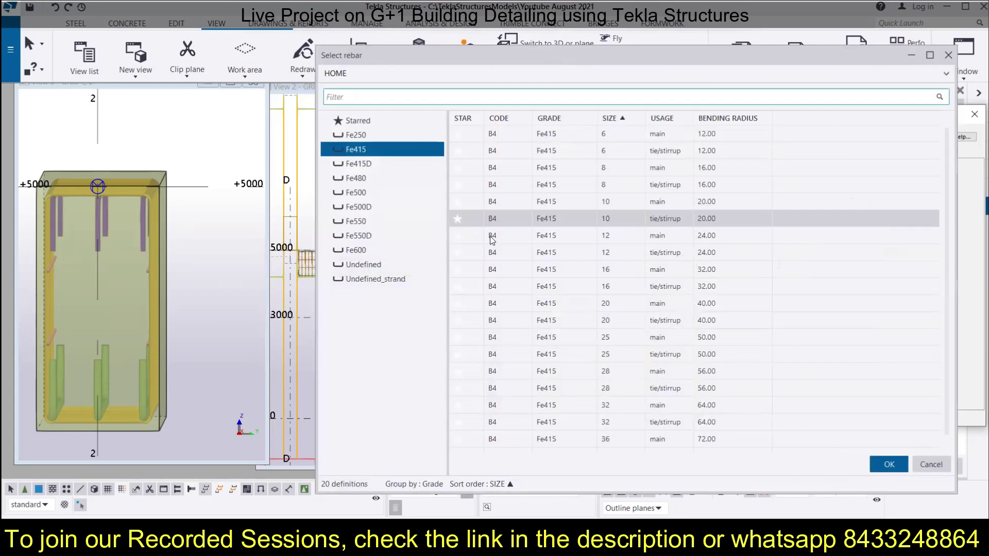
left_click(380, 192)
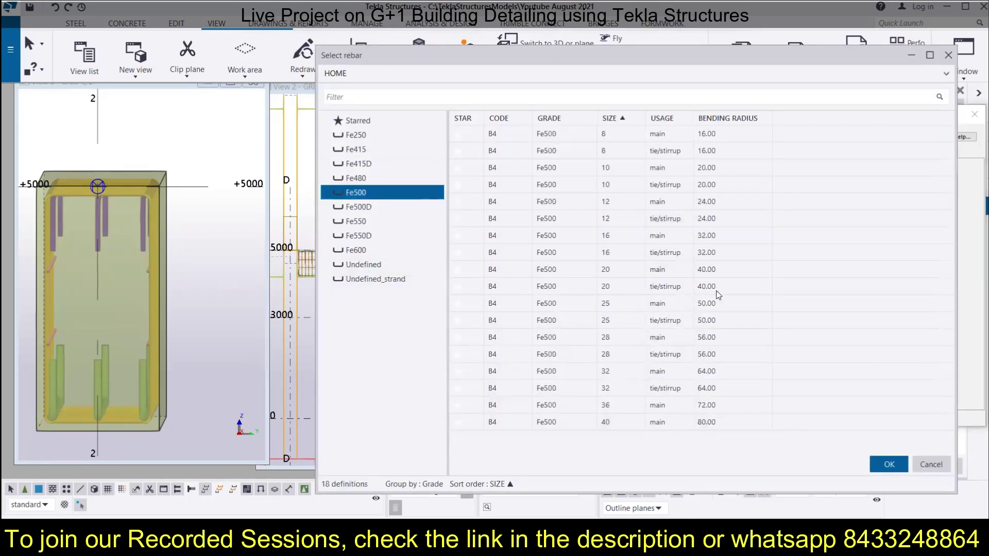
left_click(656, 155)
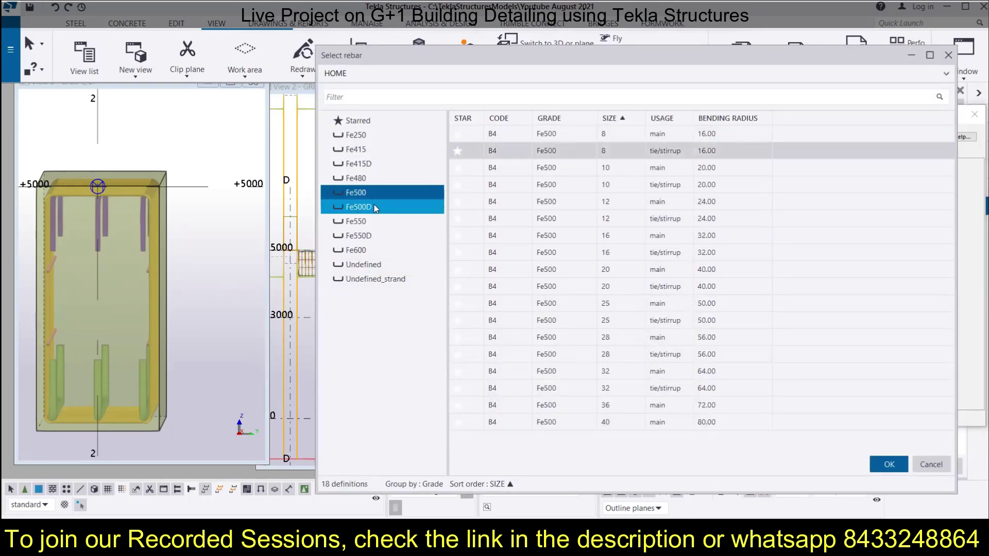
left_click(889, 465)
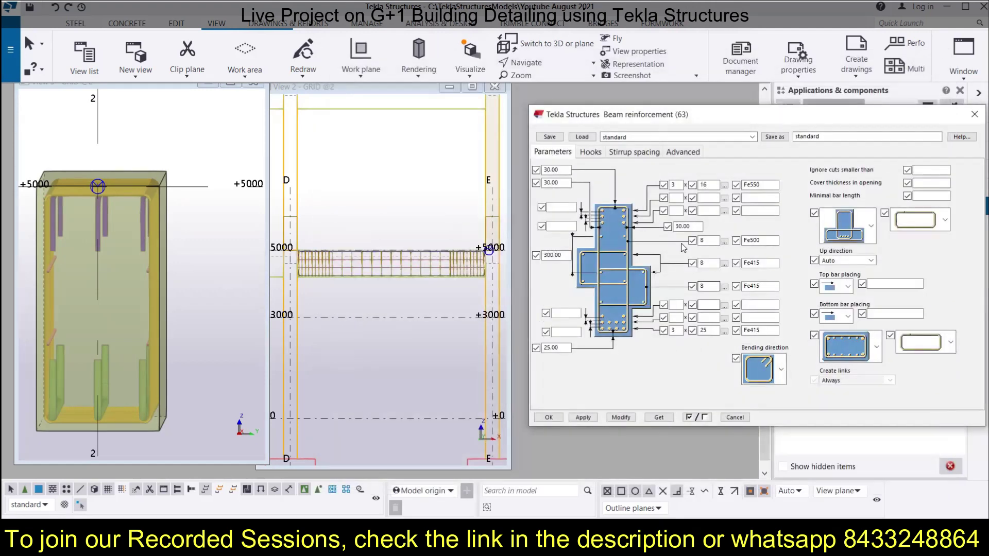
left_click(621, 417)
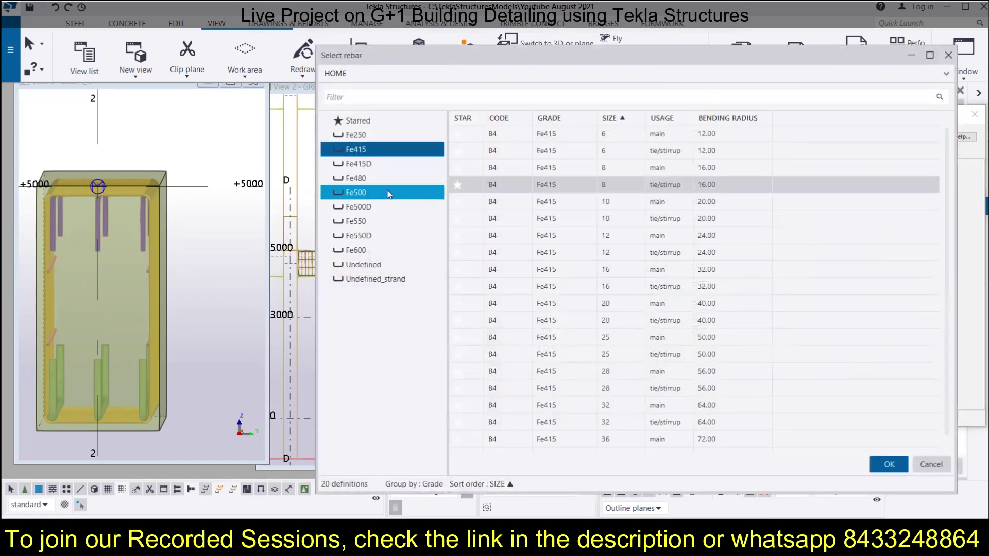
Set the second 8 mm bar set to Fe500 tie/stirrup and change 300.00 to 100
left_click(390, 192)
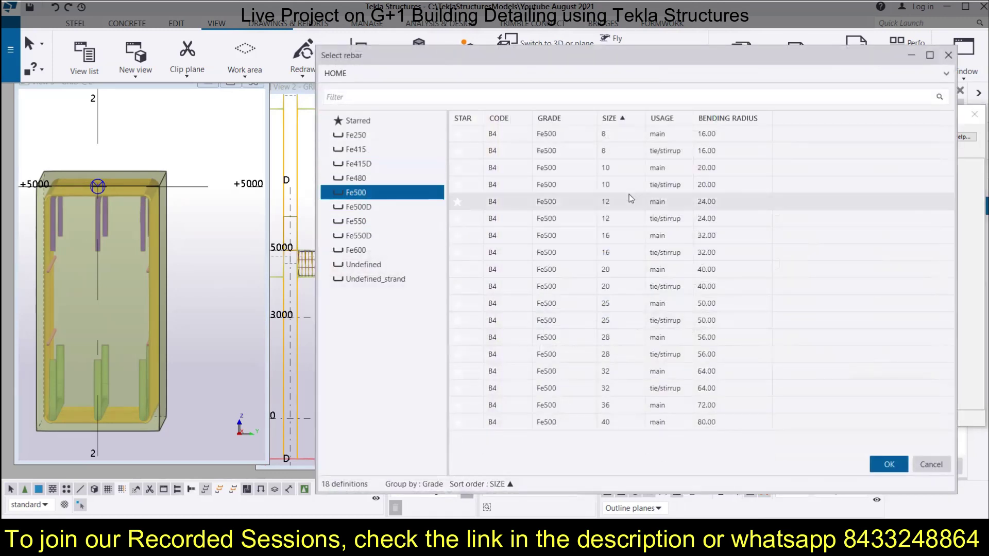
left_click(638, 154)
left_click(889, 464)
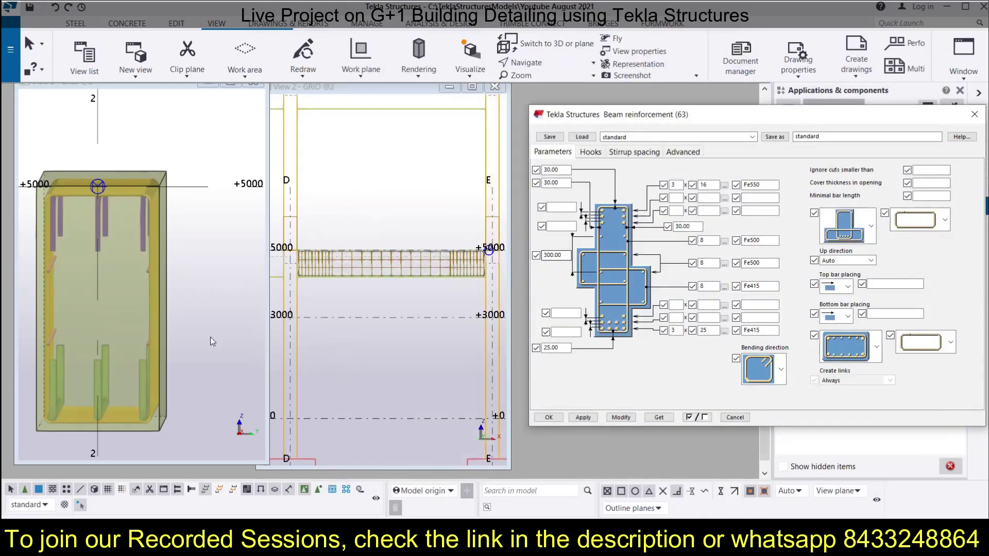
double_click(548, 256)
type("10")
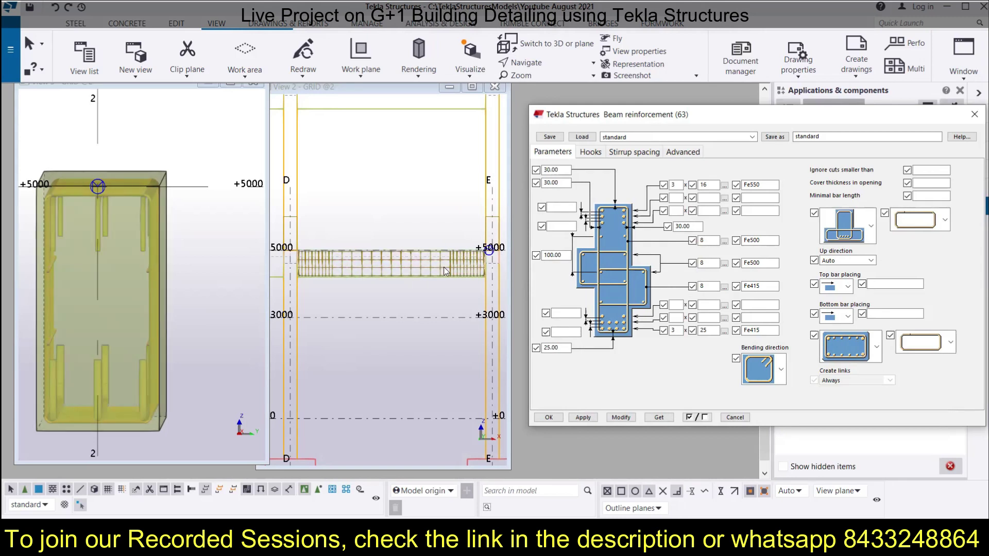
Select the beam reinforcement and apply its current settings to the +5000 beam
left_click(420, 273)
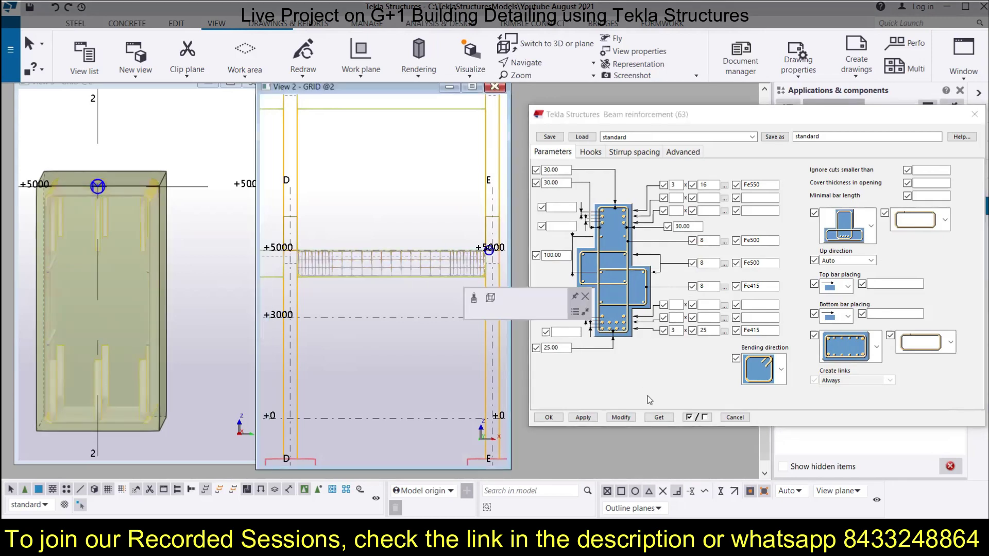
left_click(621, 418)
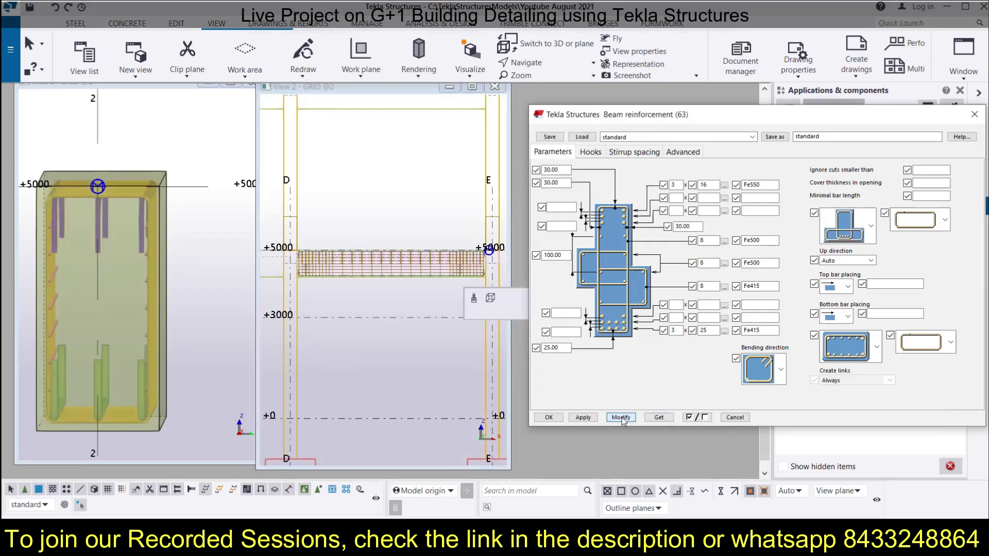
scroll(29, 321, "up", 3)
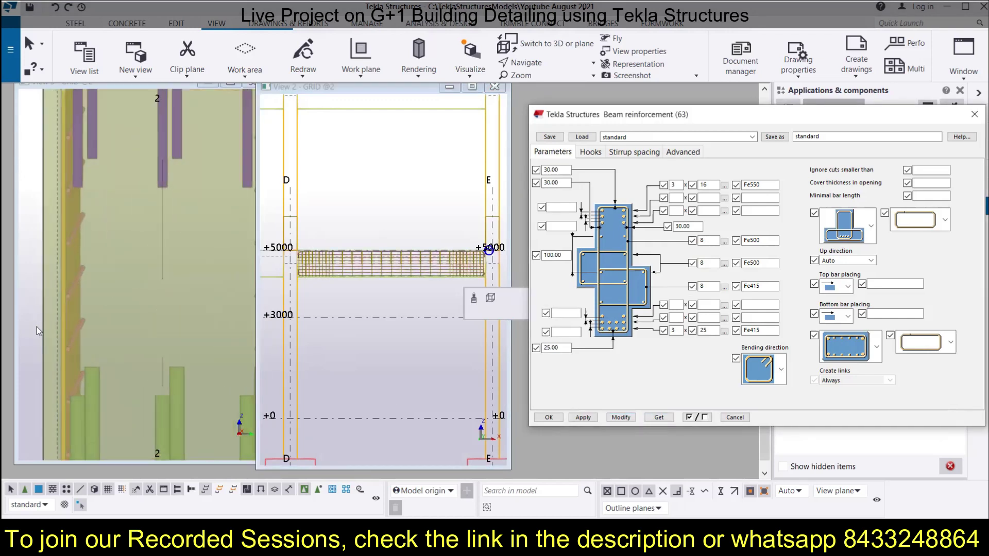
scroll(91, 252, "down", 5)
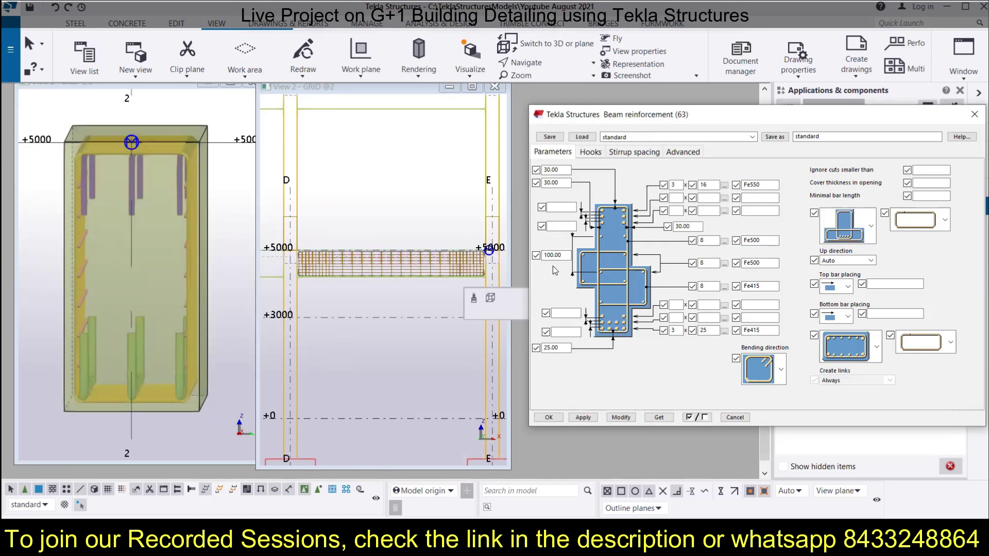
Change the 100.00 dimension to 0 and reapply it to the beam's stirrups
double_click(564, 255)
type("0")
left_click(621, 418)
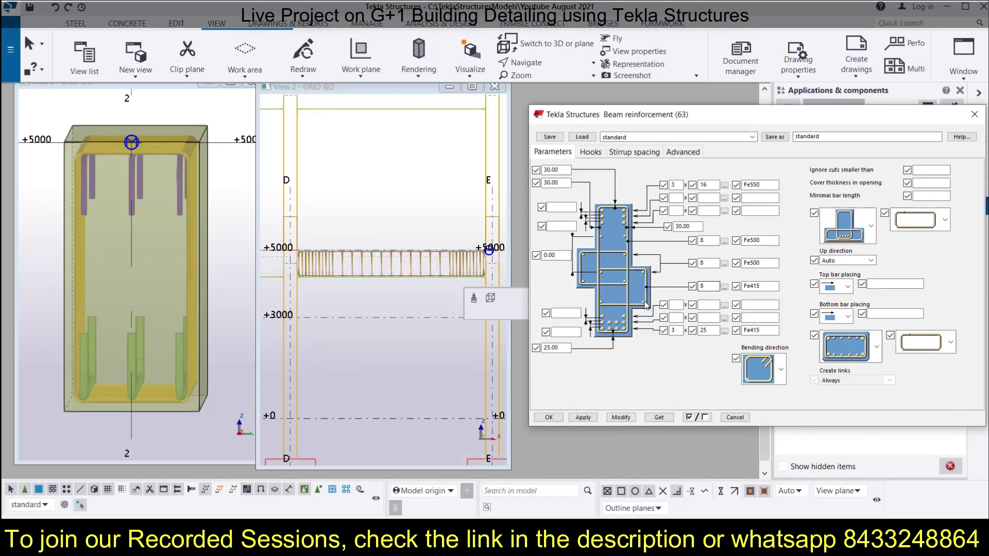
Switch the bottom bars from 25 mm to 16 mm Fe500 and use a different link shape
left_click(724, 332)
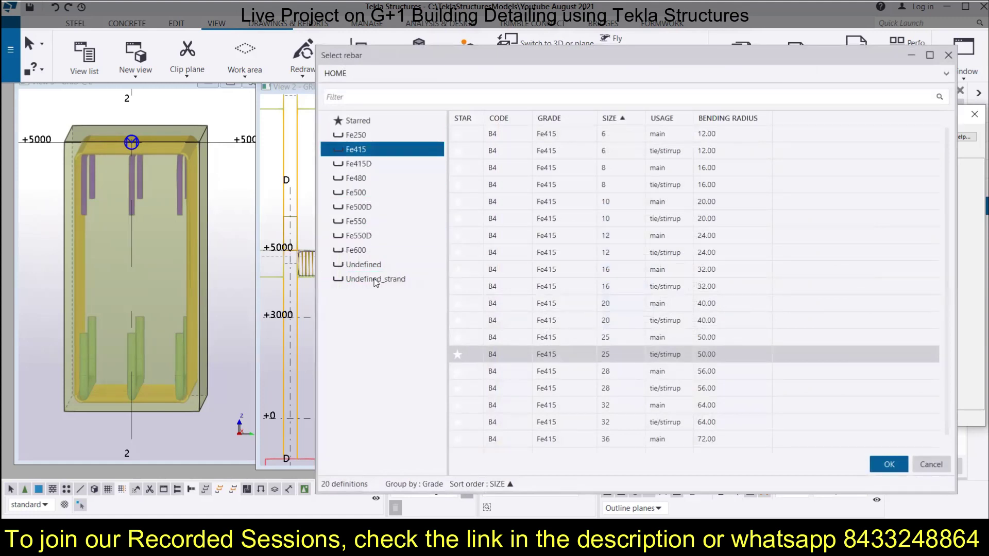
left_click(375, 192)
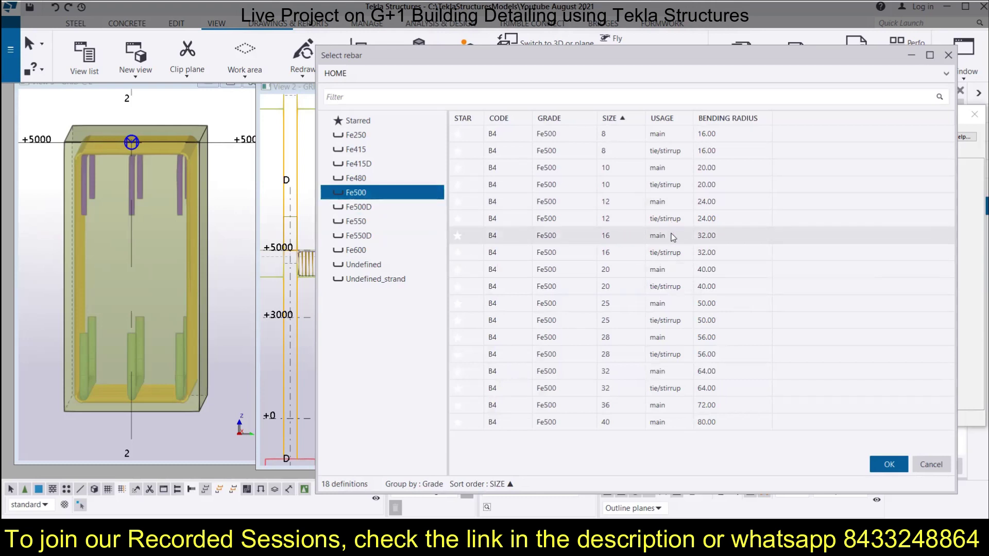
left_click(889, 464)
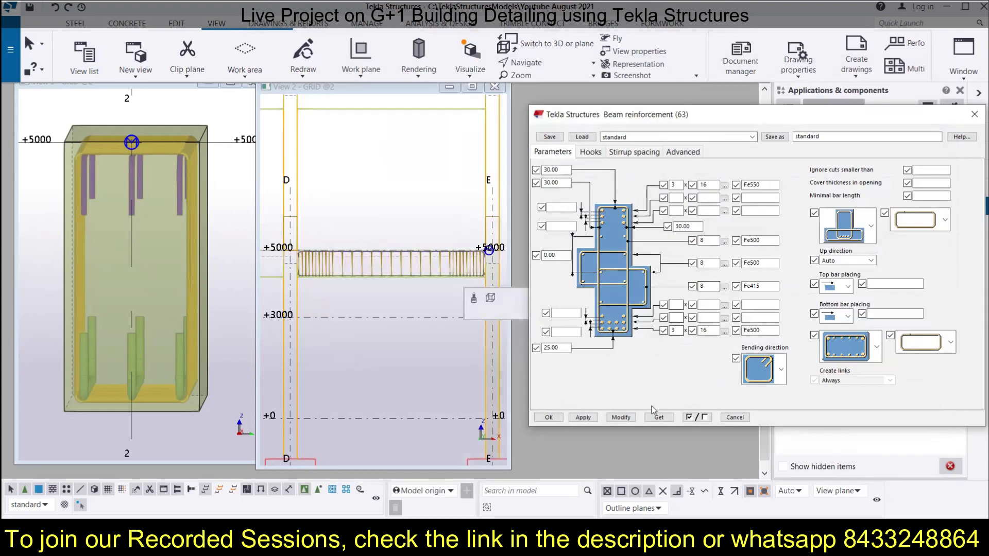
left_click(627, 420)
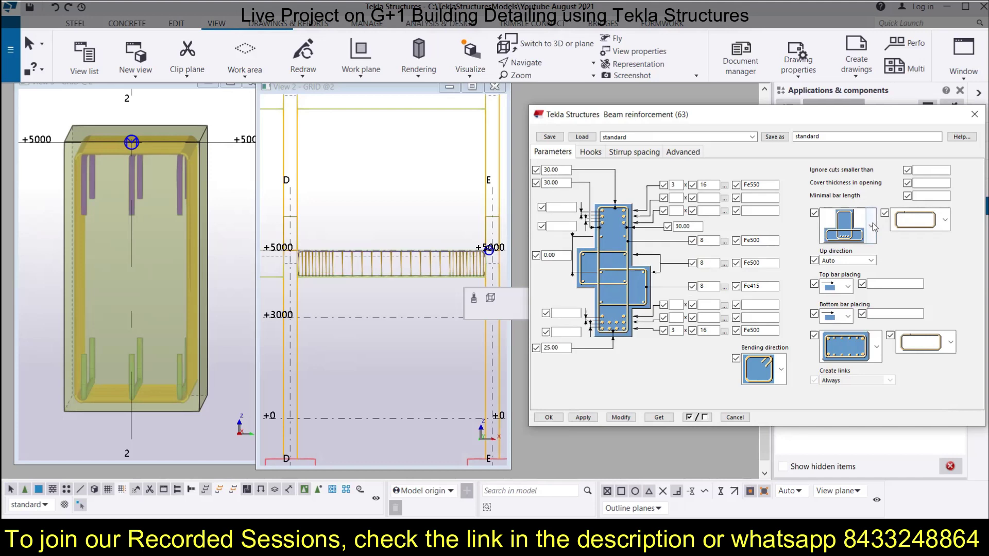
left_click(945, 220)
left_click(621, 417)
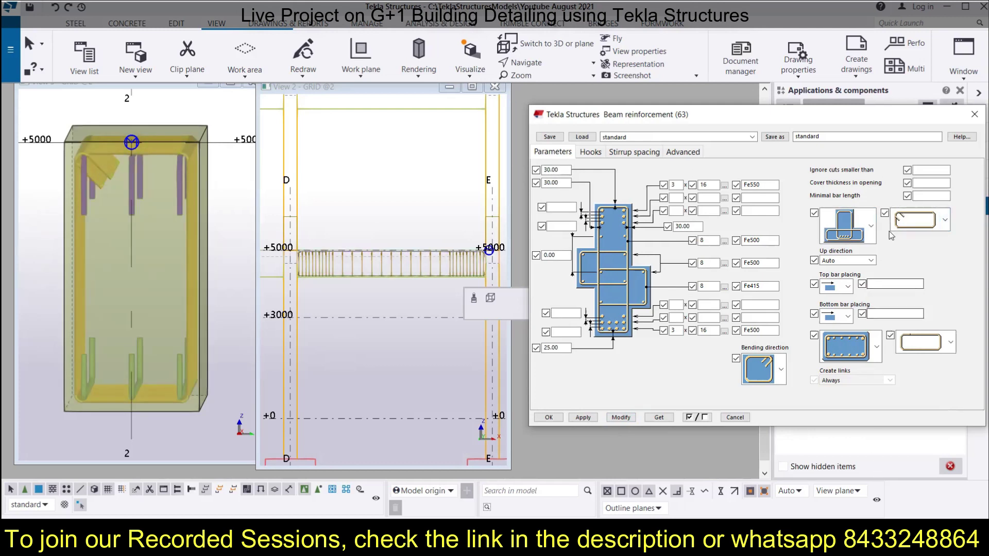
Inspect the top bar placing, stirrup layout and link shape options without changing them
left_click(847, 286)
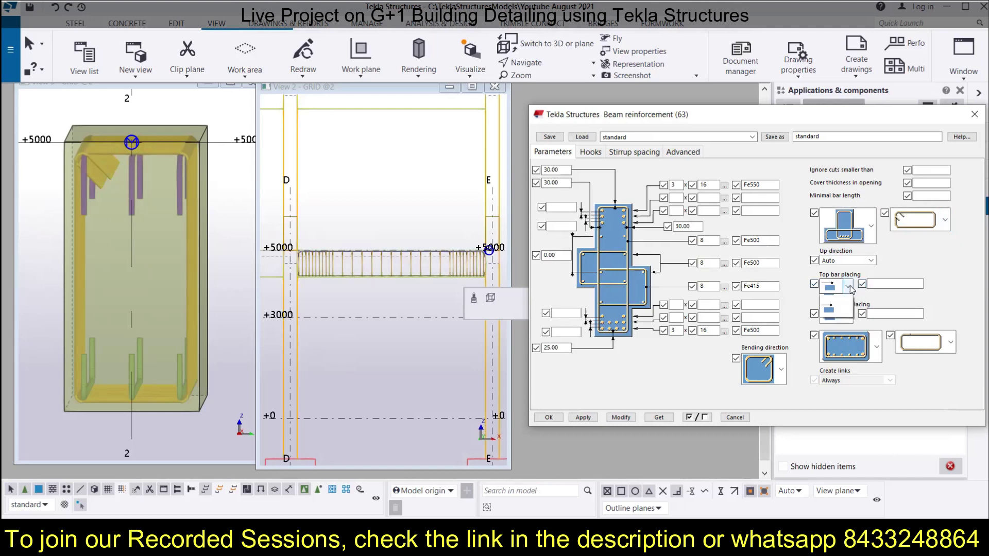
left_click(963, 294)
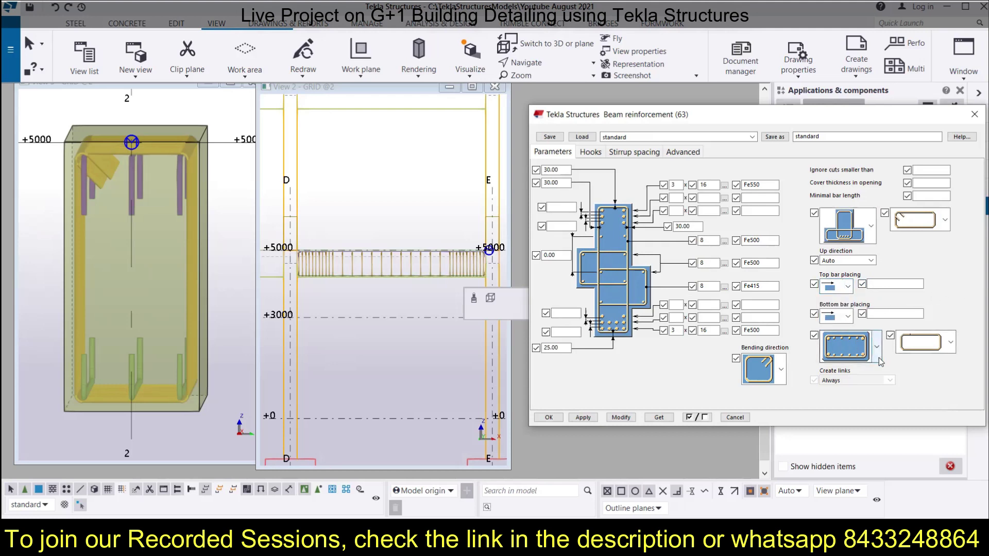
left_click(877, 352)
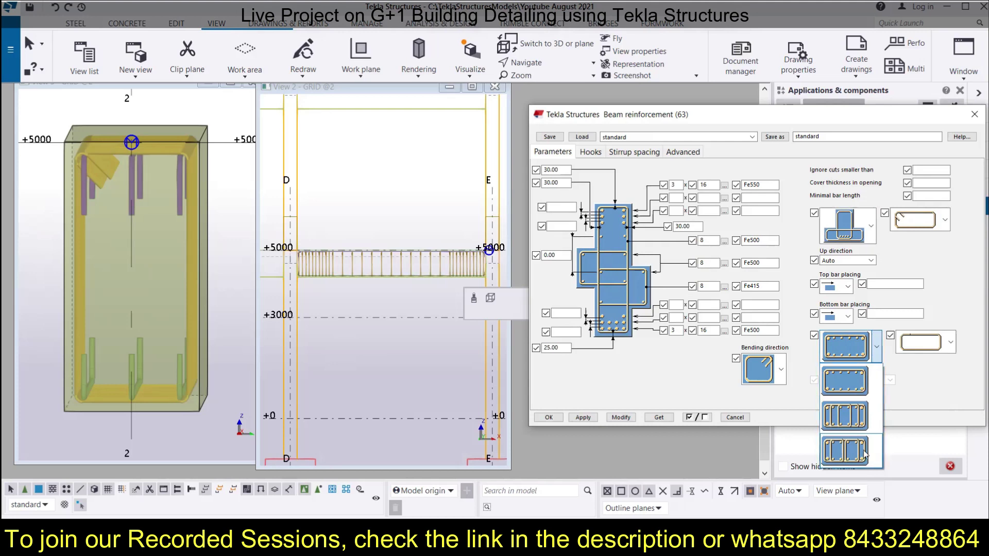
left_click(975, 284)
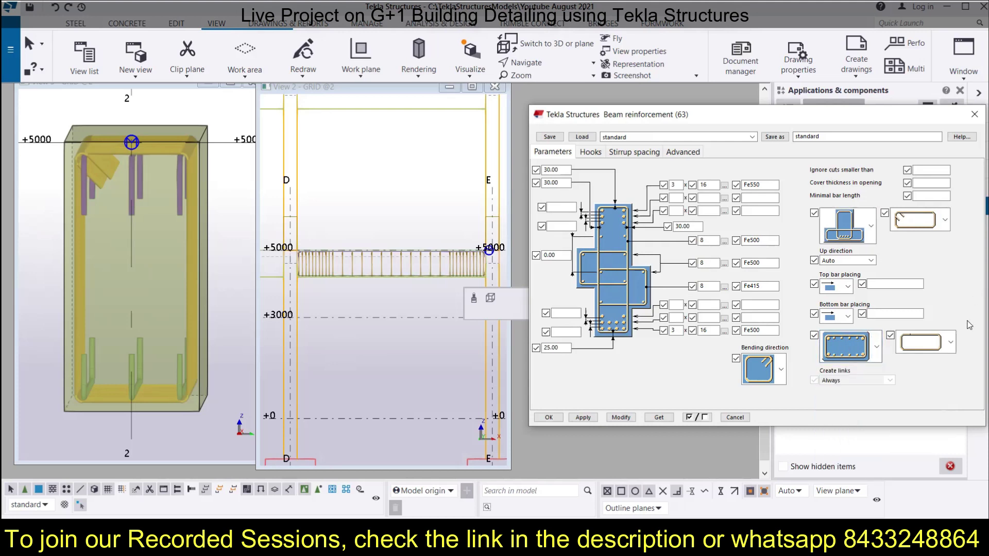
left_click(953, 344)
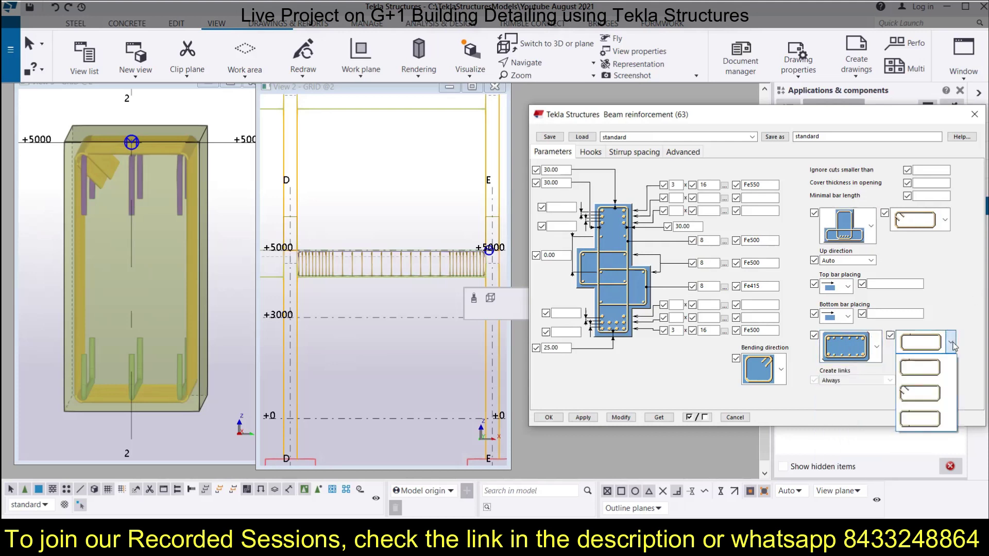
left_click(965, 279)
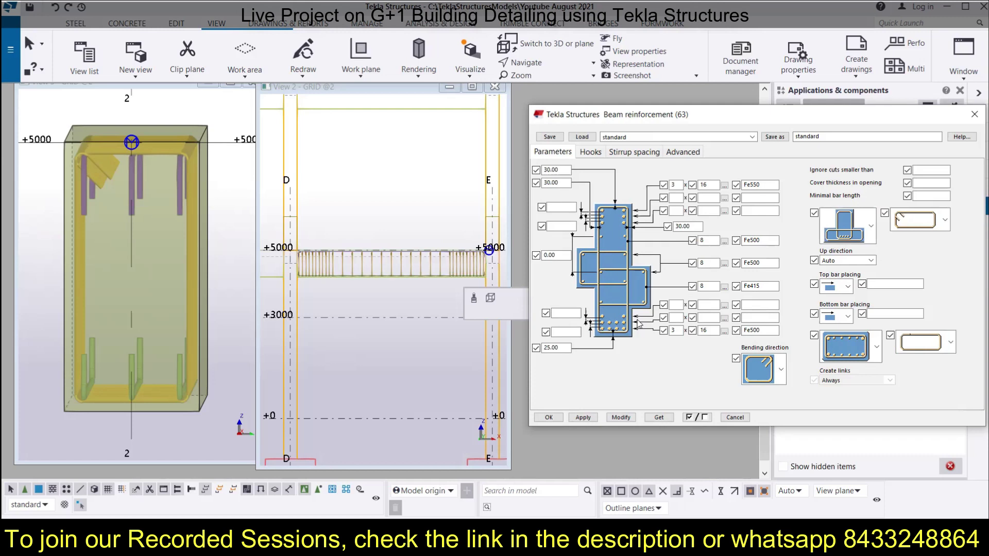
Raise the lower cover from 25.00 to 30.00 and apply it to the beam
double_click(563, 347)
type("30")
left_click(621, 418)
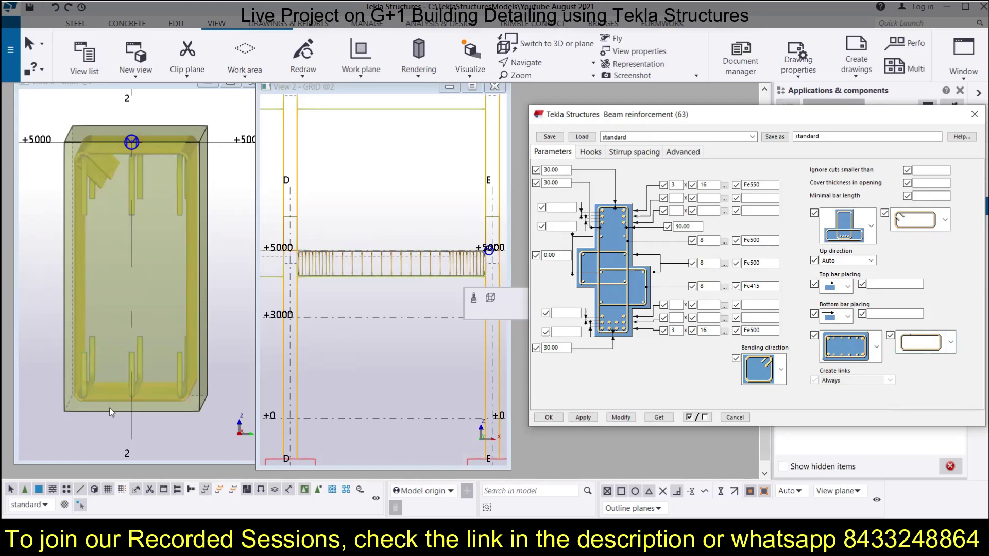
Try a 60 mm bottom cover on the beam, then restore it to 30 mm
left_click(559, 347)
key("ctrl+a")
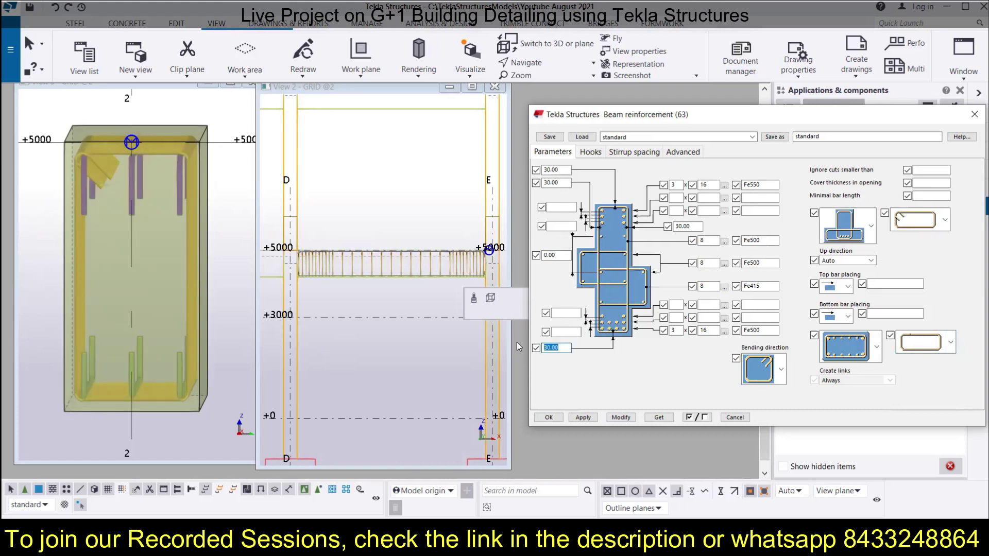
type("60")
left_click(621, 417)
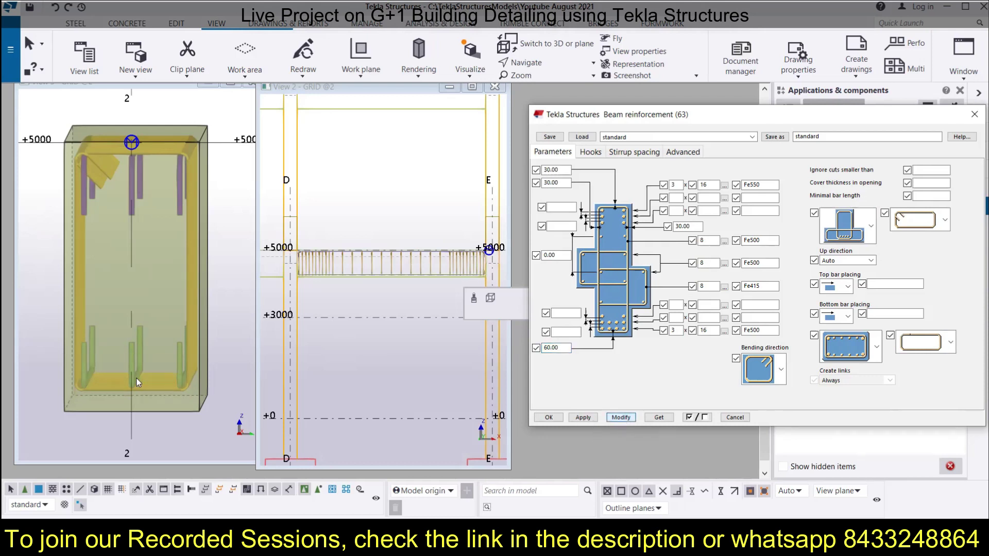
double_click(552, 348)
type("30")
key("Return")
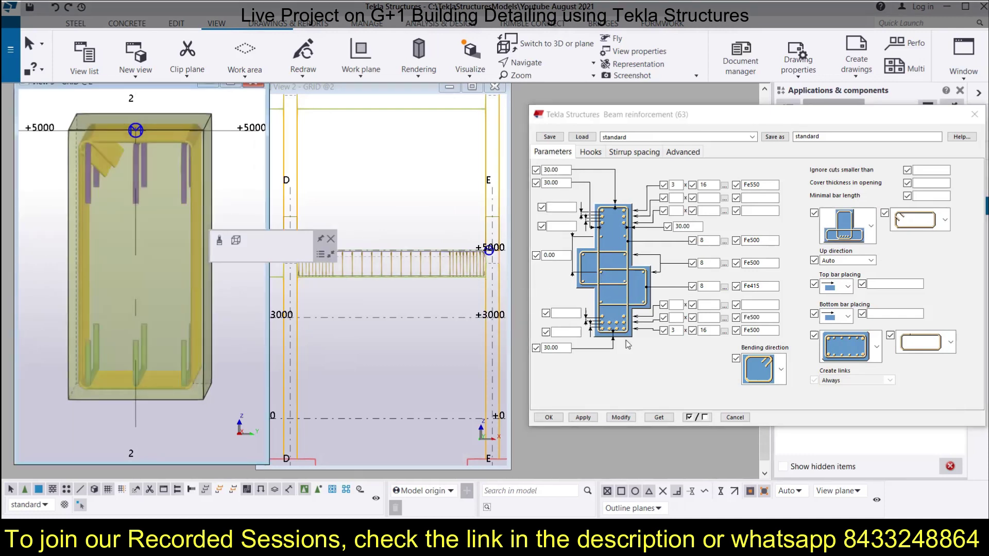
Set an extra bottom bar row count of 2, ready for its 12 mm diameter
left_click(673, 318)
type("2")
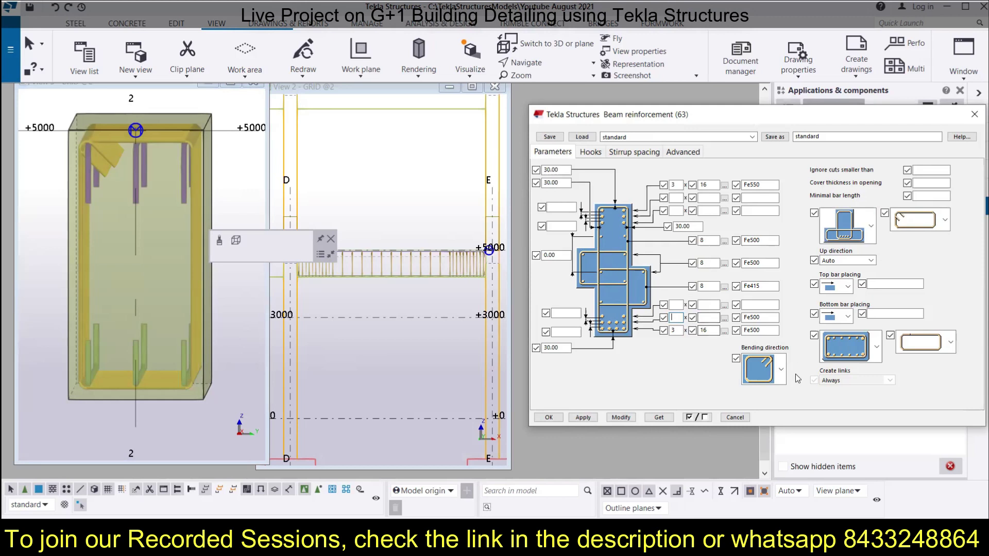
left_click(707, 318)
Apply the extra two 12 mm Fe500 bottom bars to the beam
left_click(623, 417)
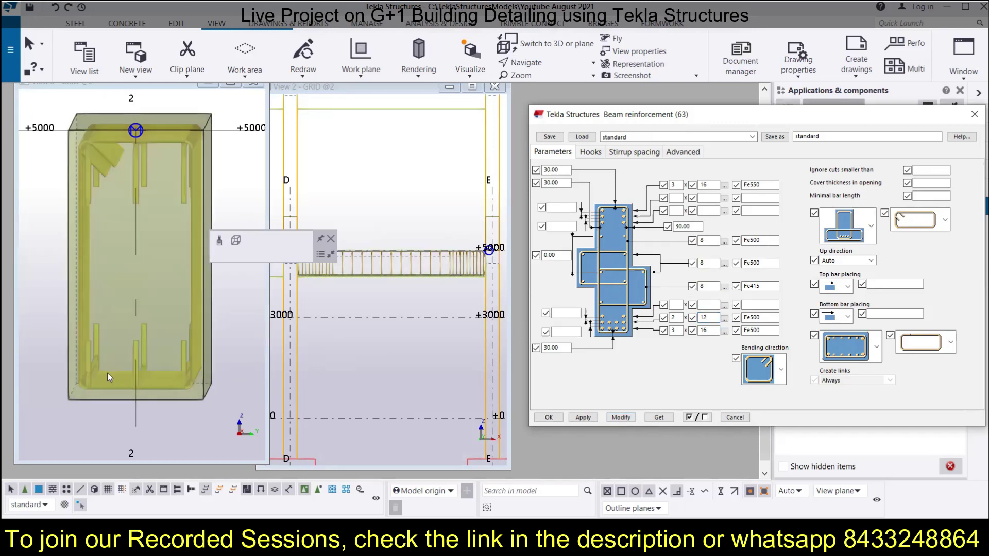
scroll(443, 281, "up", 5)
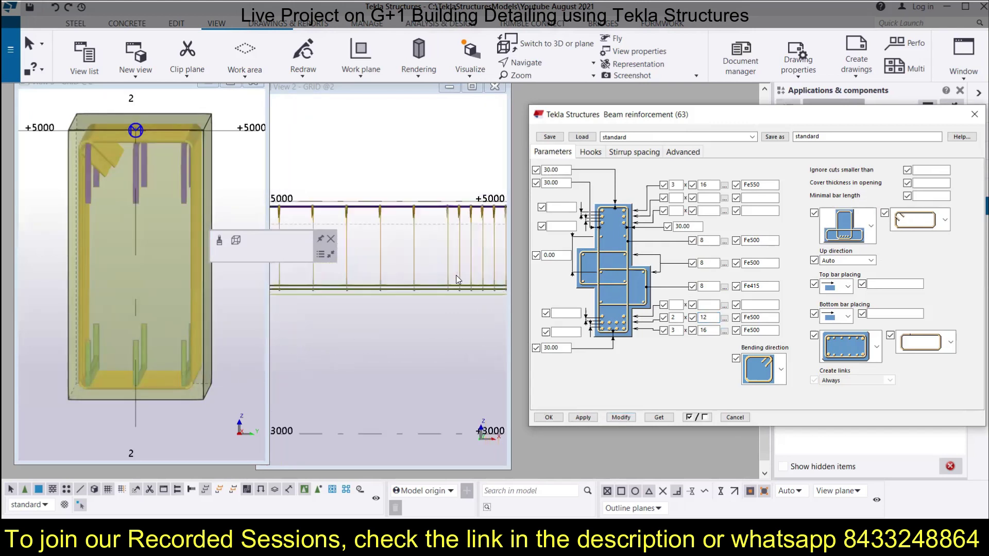
scroll(465, 290, "down", 3)
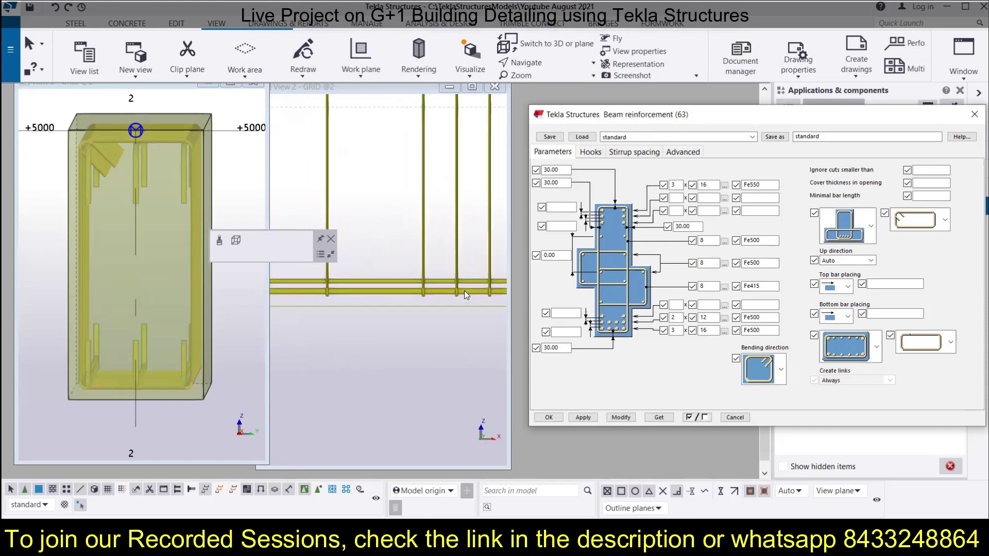
scroll(465, 290, "up", 5)
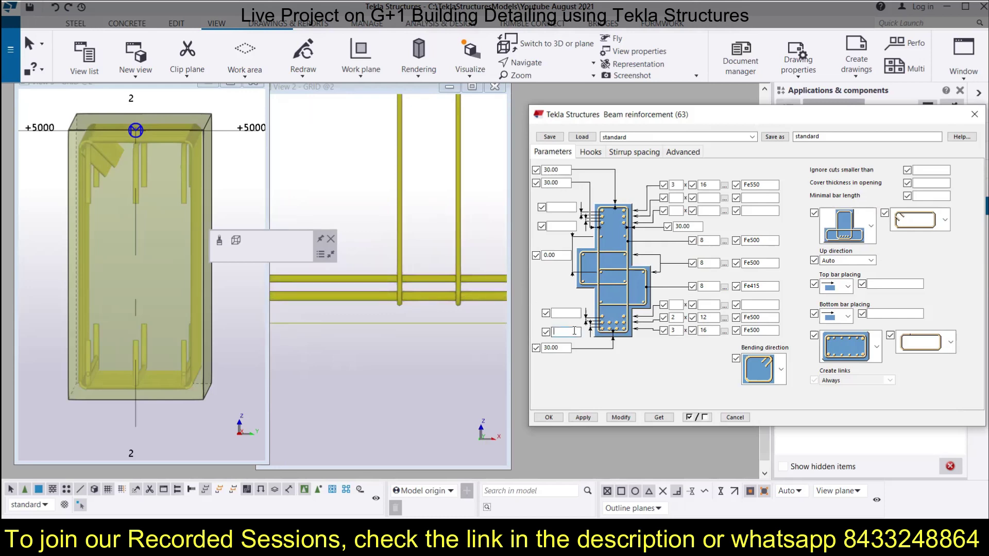
Set the lower-left section value to 100 and apply it to the beam
type("10")
left_click(621, 418)
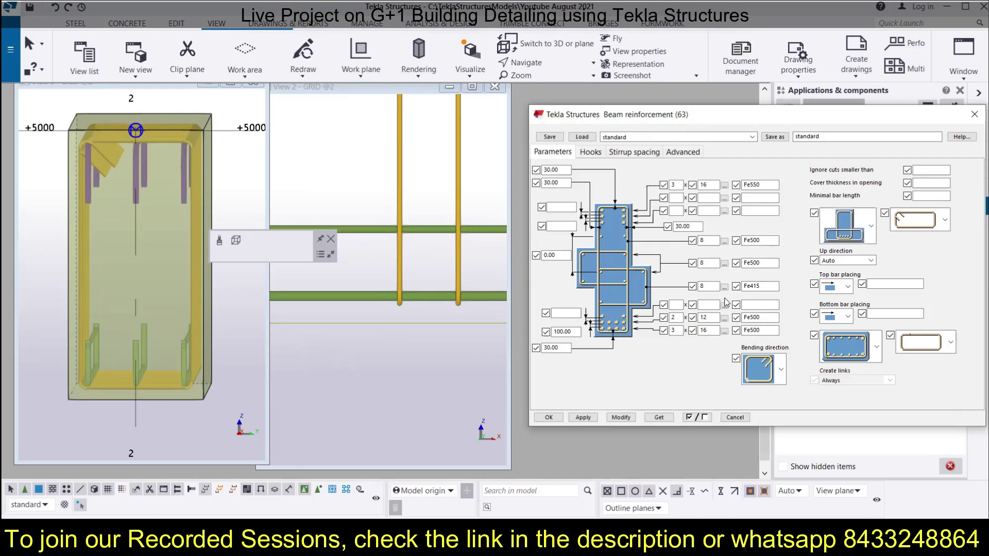
left_click(590, 153)
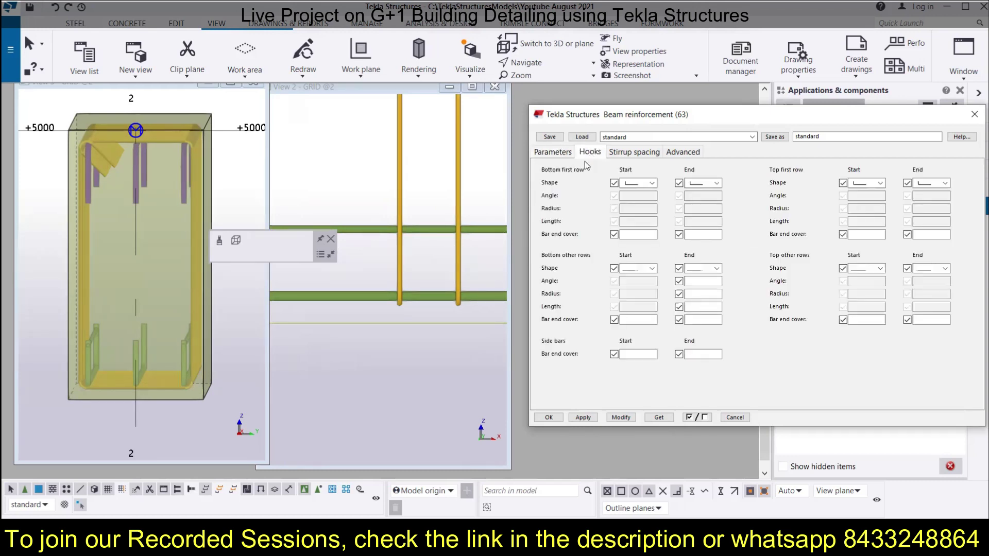
Review the beam view and the bottom first-row start hook shape options
scroll(412, 267, "down", 4)
scroll(413, 266, "down", 3)
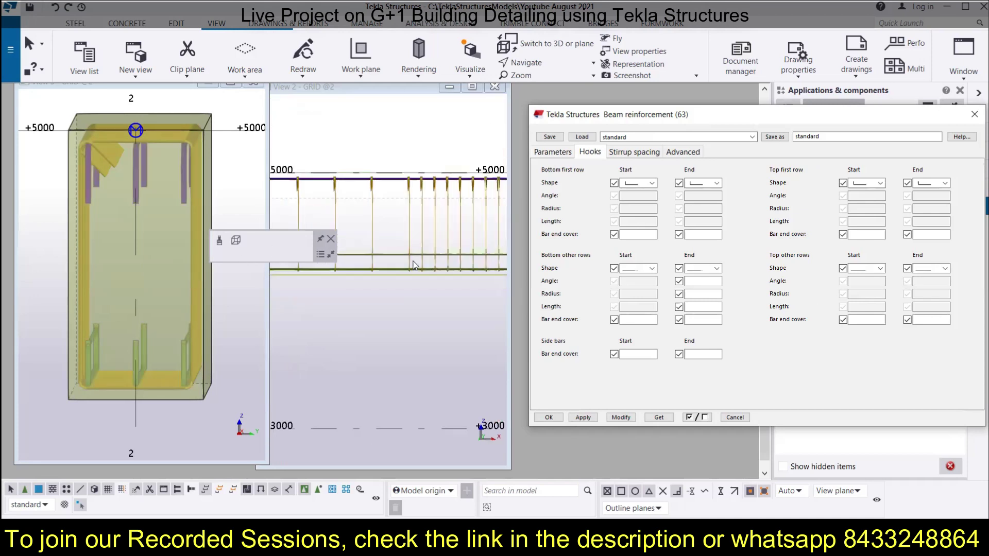
scroll(415, 264, "down", 1)
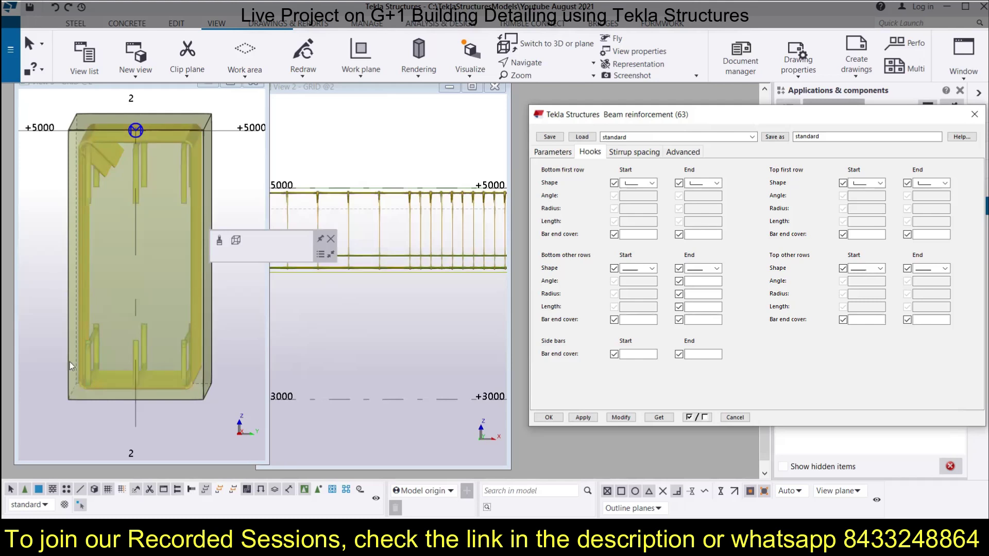
scroll(107, 383, "up", 2)
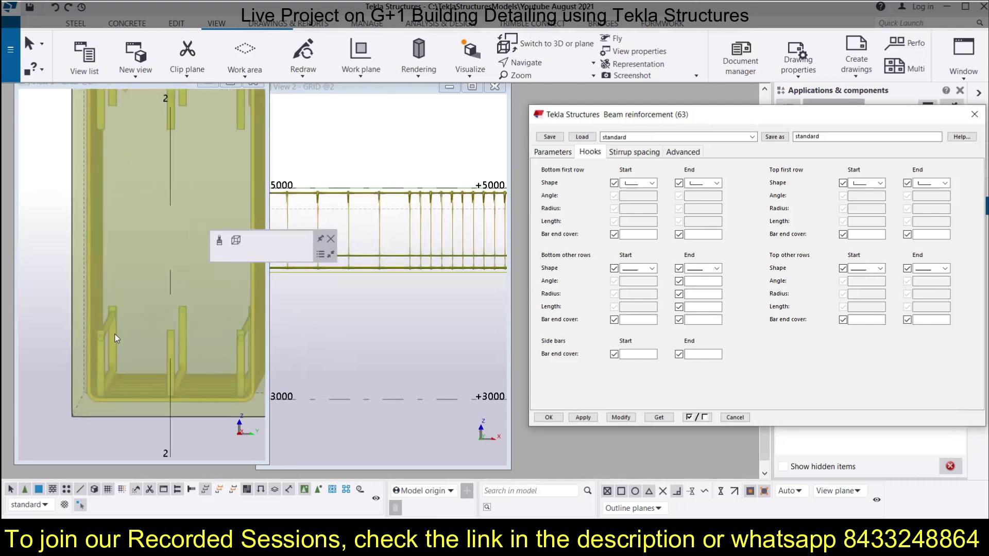
scroll(94, 331, "down", 3)
scroll(404, 250, "down", 3)
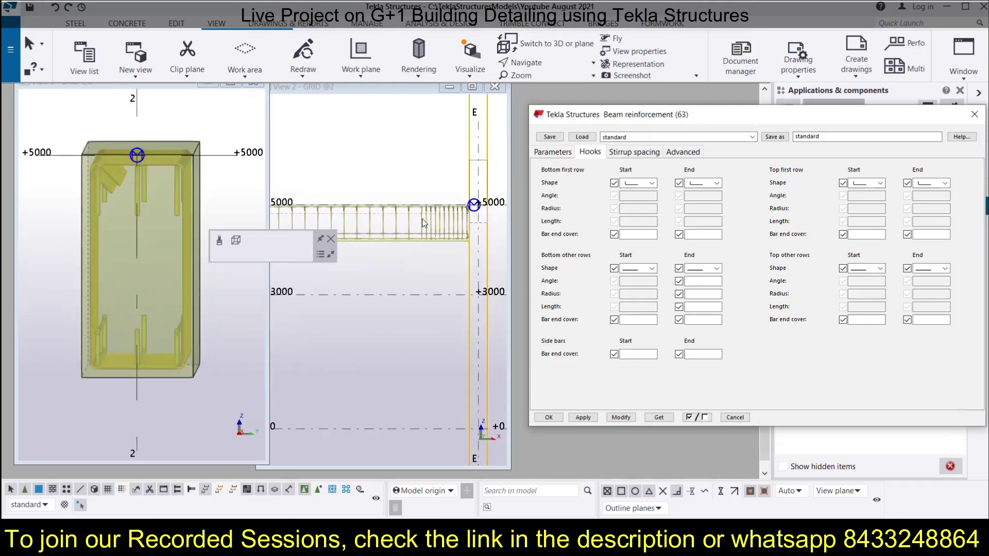
scroll(405, 250, "up", 2)
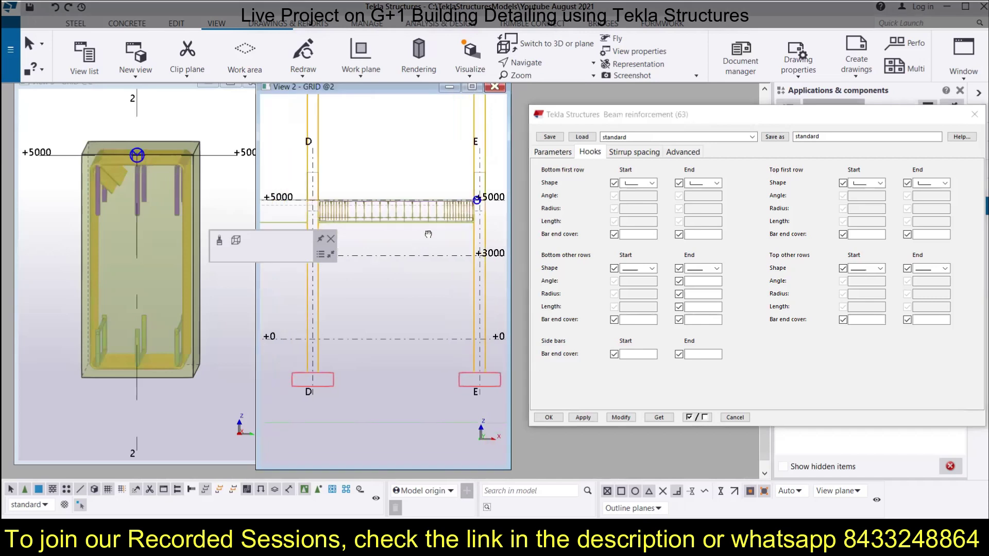
left_click(330, 239)
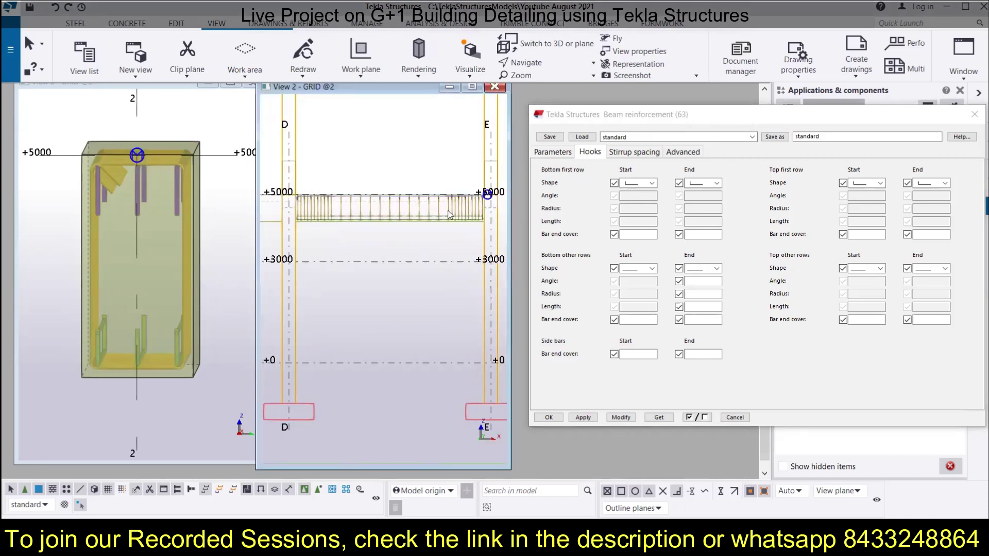
left_click(651, 184)
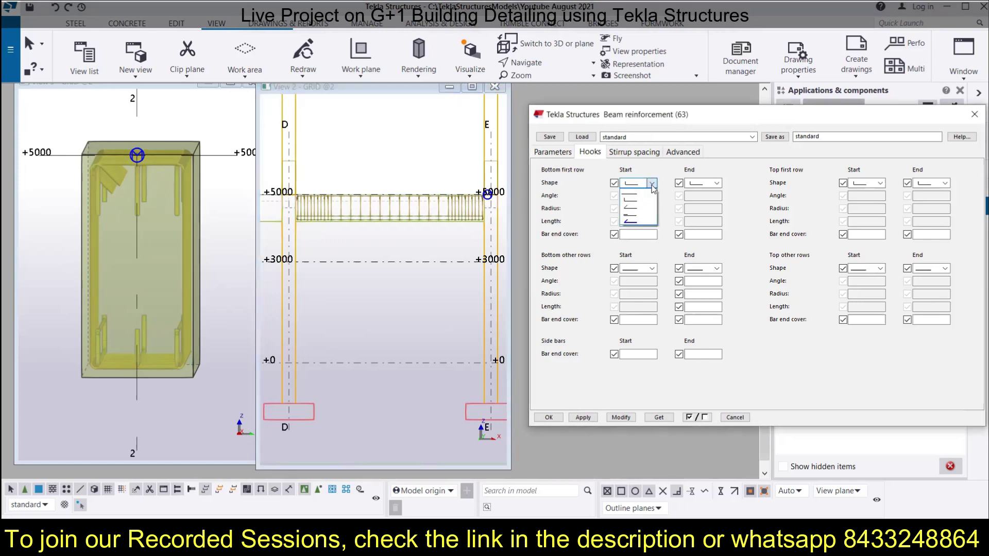
left_click(629, 196)
Give the bottom first-row bars a 90° start hook with a 200 bar end cover, applied
left_click(638, 195)
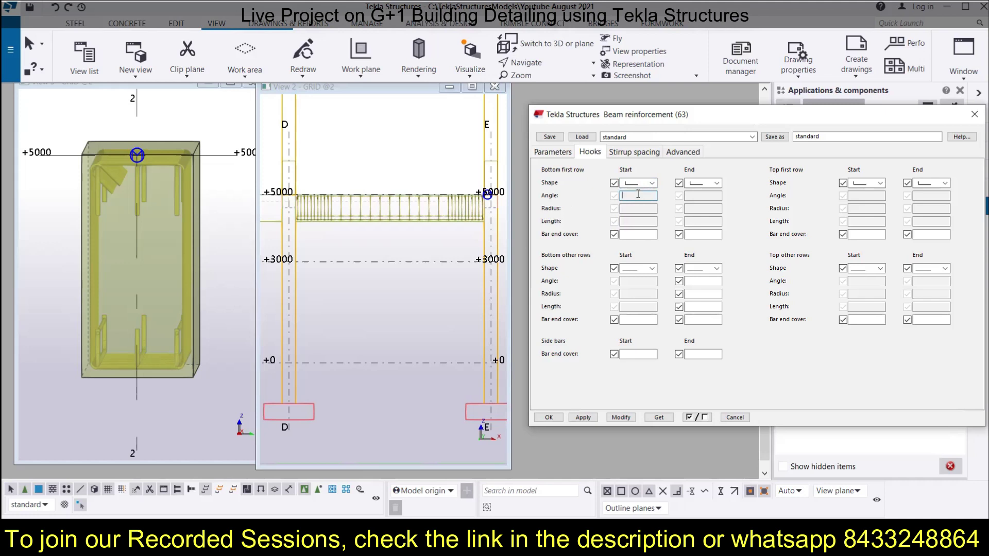
left_click(628, 209)
left_click(652, 183)
left_click(639, 210)
left_click(652, 183)
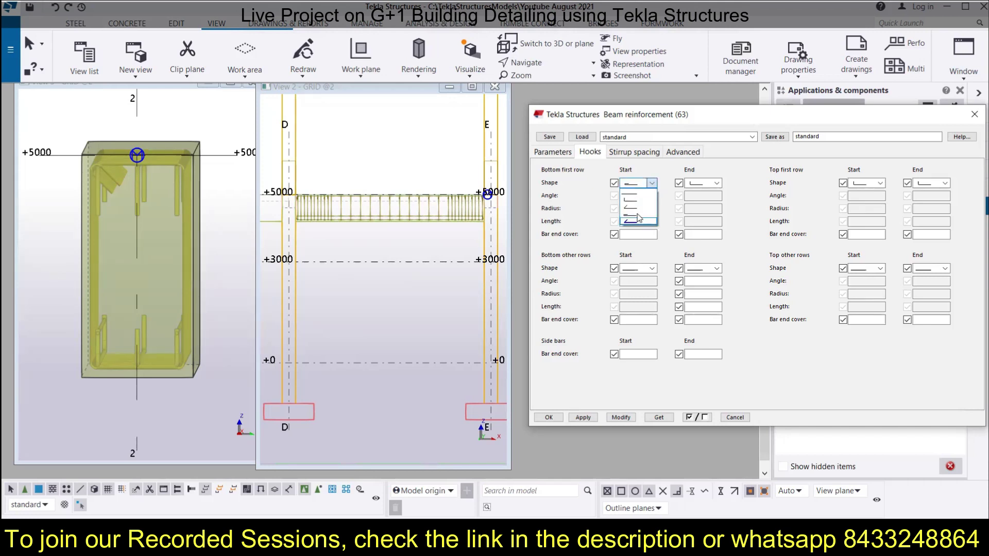
left_click(641, 208)
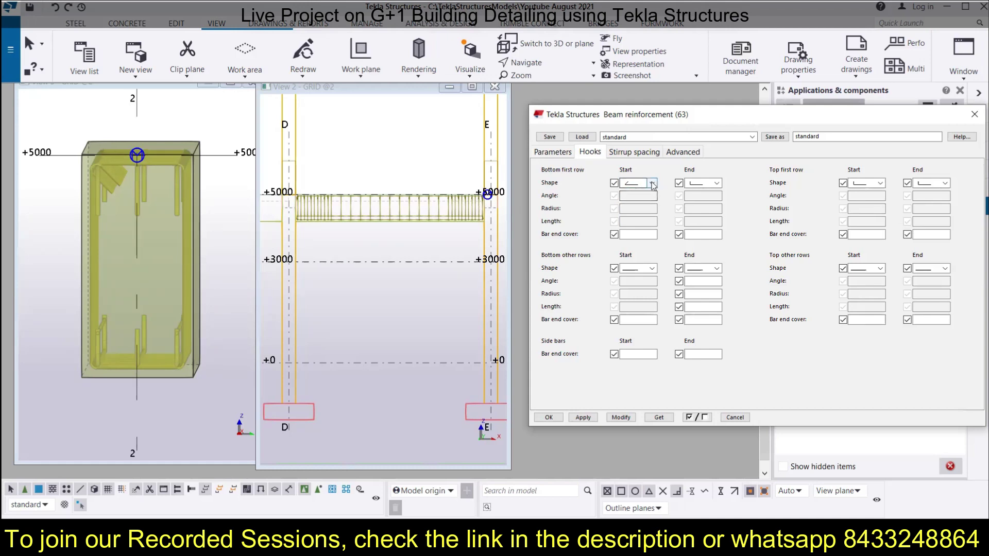
left_click(652, 183)
left_click(640, 200)
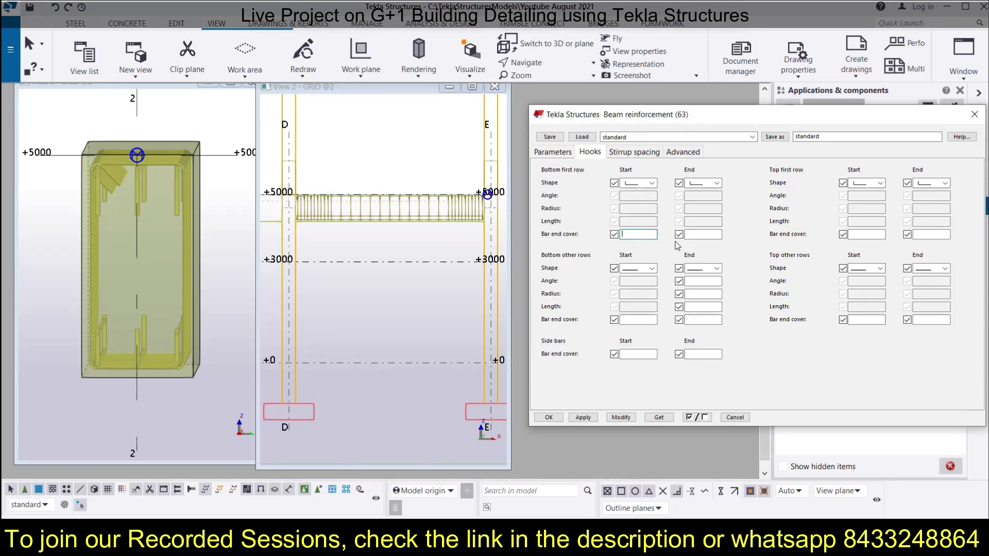
left_click(624, 418)
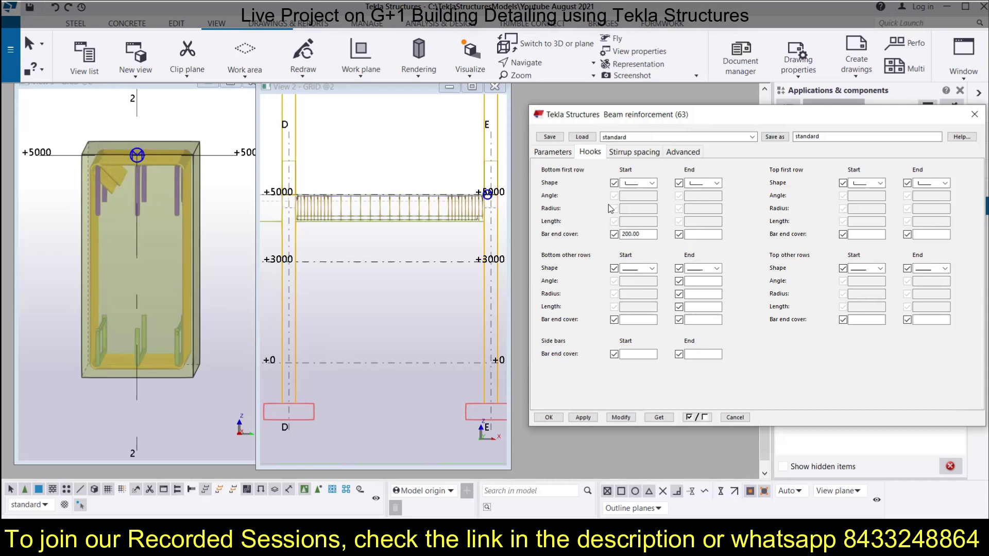
double_click(638, 234)
Try bottom first-row start bar end covers of 500 and then -200, applying each
type("5")
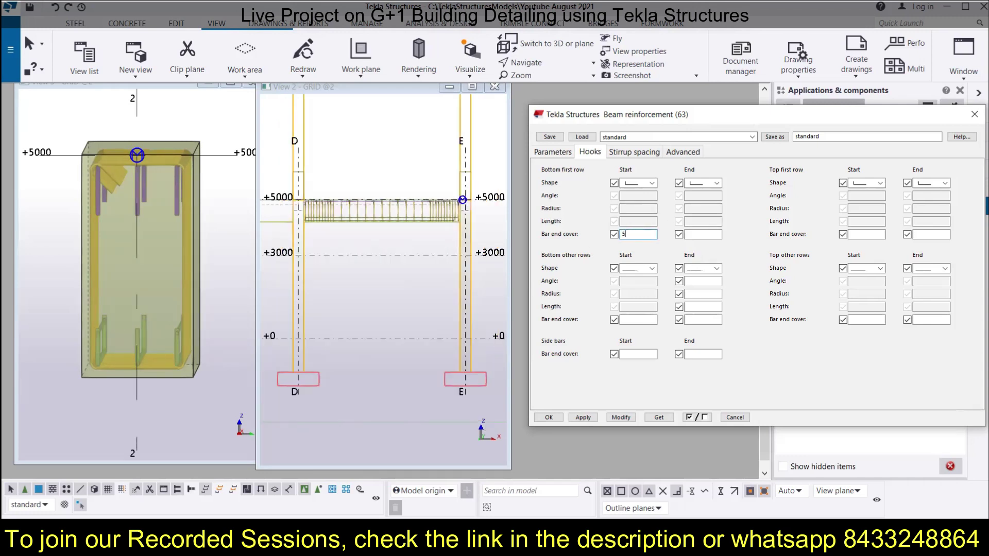
type("00")
left_click(621, 417)
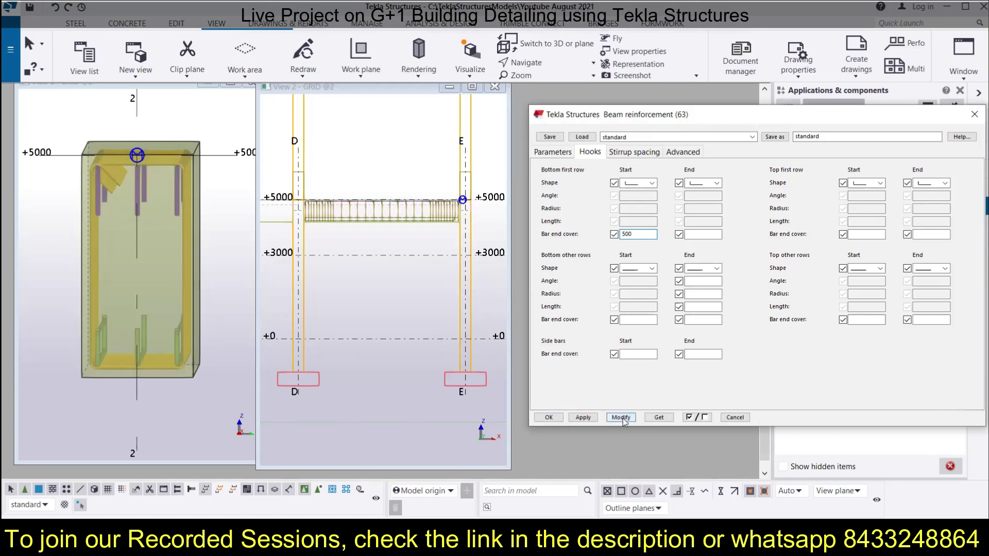
scroll(476, 212, "up", 4)
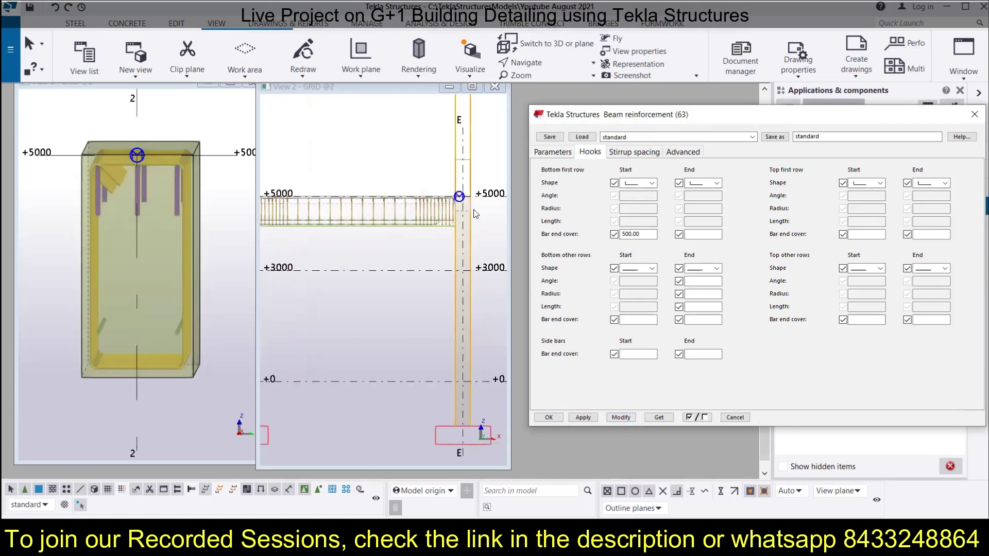
scroll(439, 229, "up", 5)
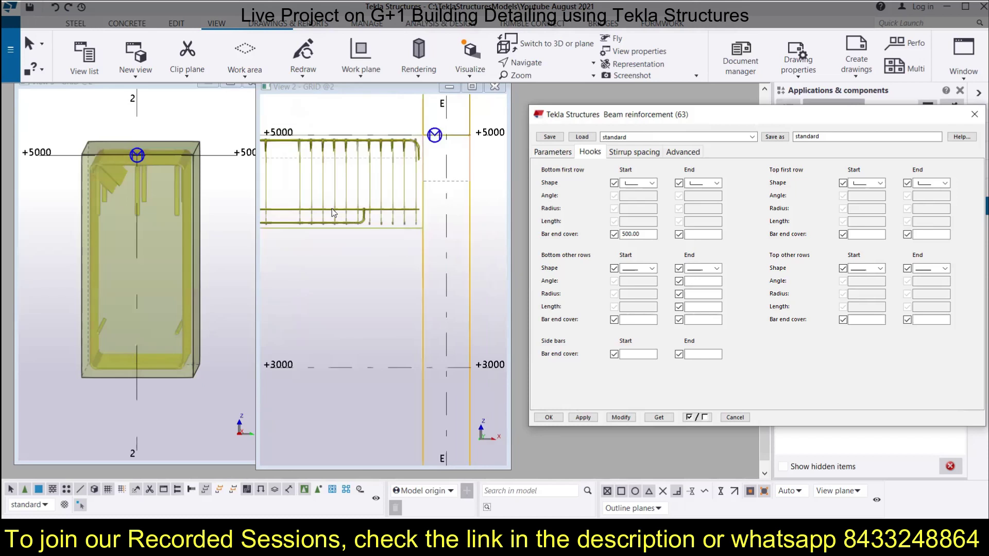
scroll(359, 222, "down", 2)
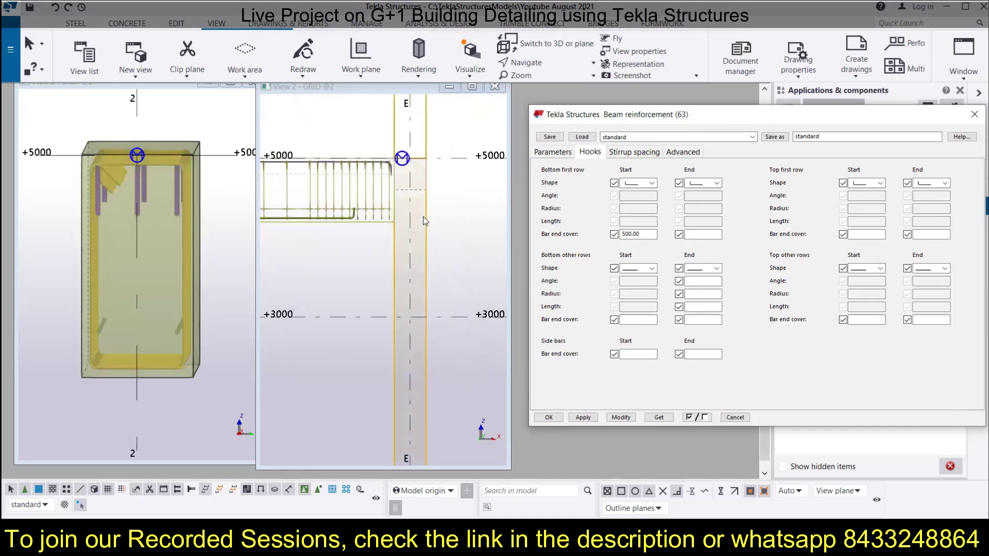
left_click_drag(647, 233, 596, 240)
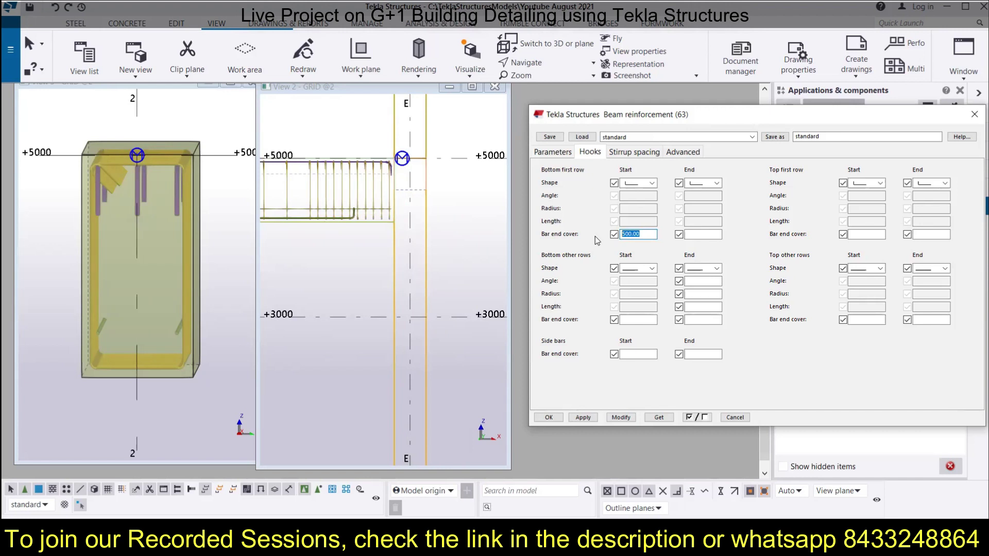
key("BackSpace")
left_click(620, 419)
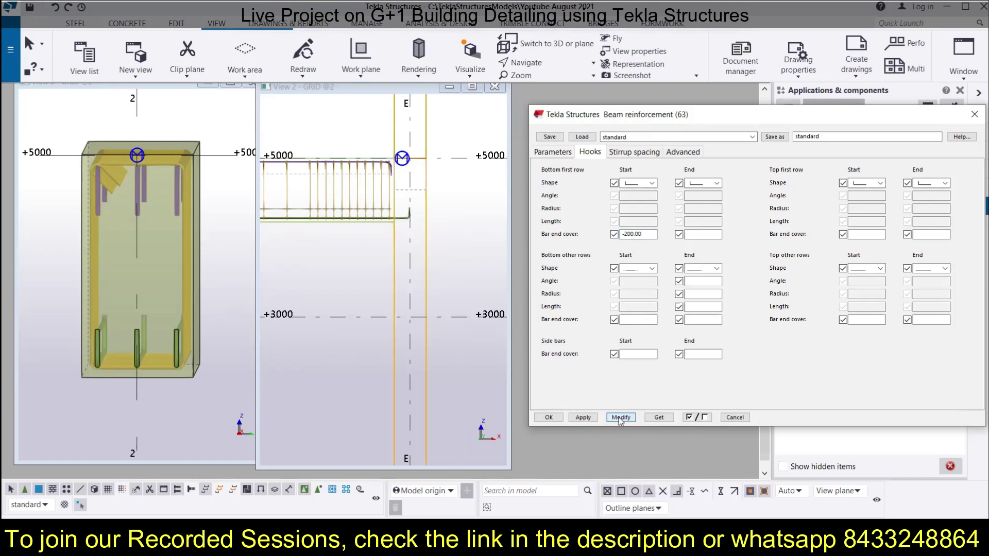
Set the bottom first-row start bar end cover to -300 and apply it
double_click(636, 233)
type("-300")
left_click(621, 417)
scroll(397, 286, "down", 3)
middle_click_drag(350, 258, 385, 258)
scroll(386, 258, "up", 5)
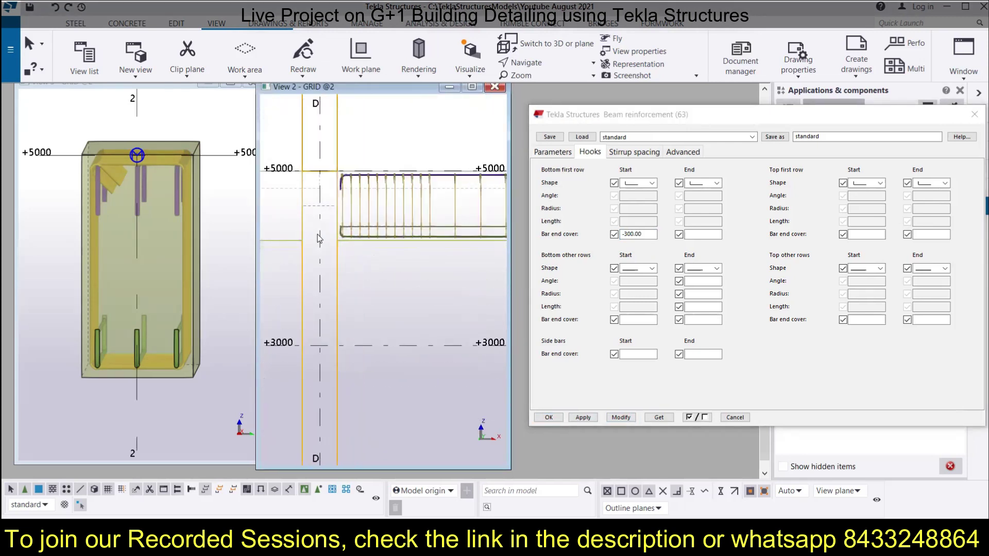
Enter -300 for the first-row end cover and -275 for bottom other rows' start and end
left_click(688, 234)
type("-3000")
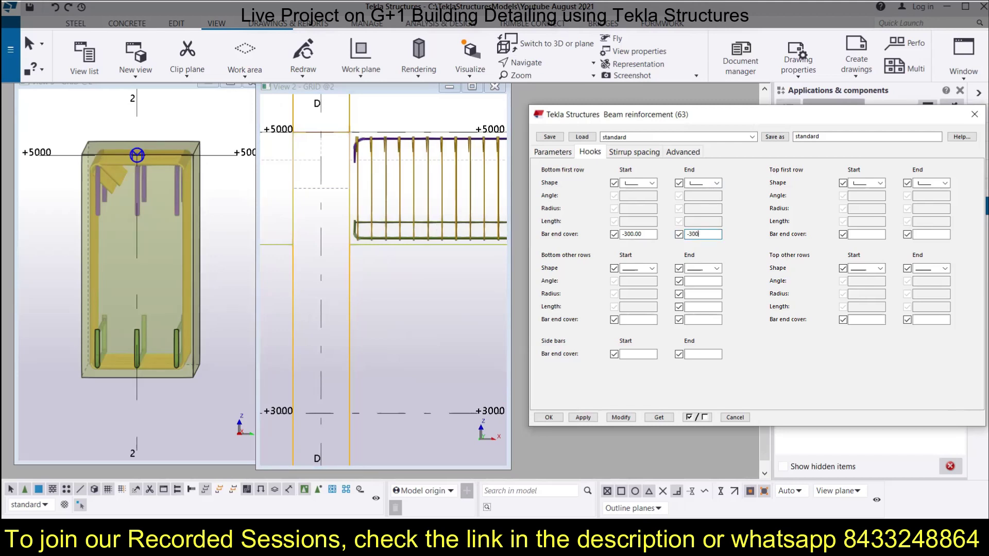
left_click(642, 319)
type("-")
left_click(703, 320)
type("-275")
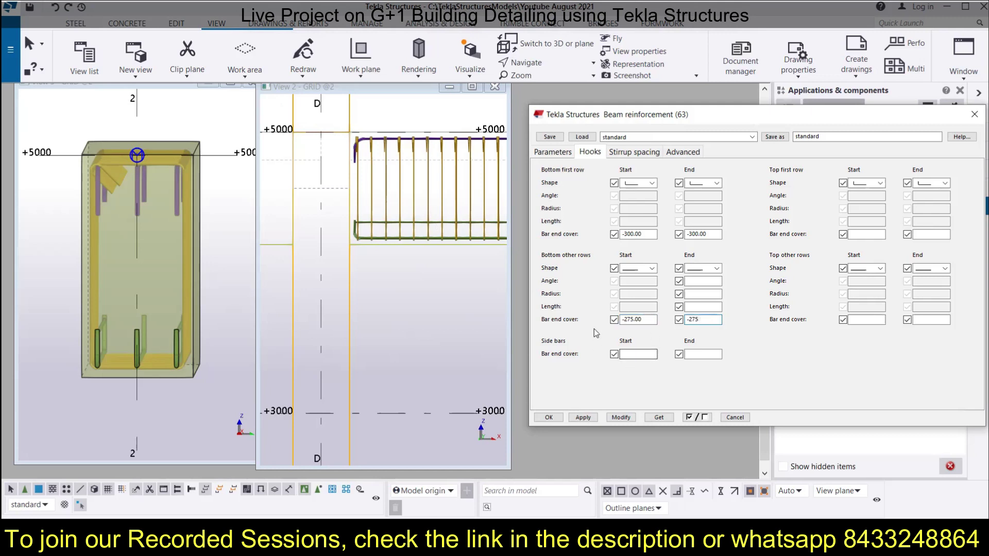
Give the bottom other-row bars hooked start and end shapes
left_click(652, 269)
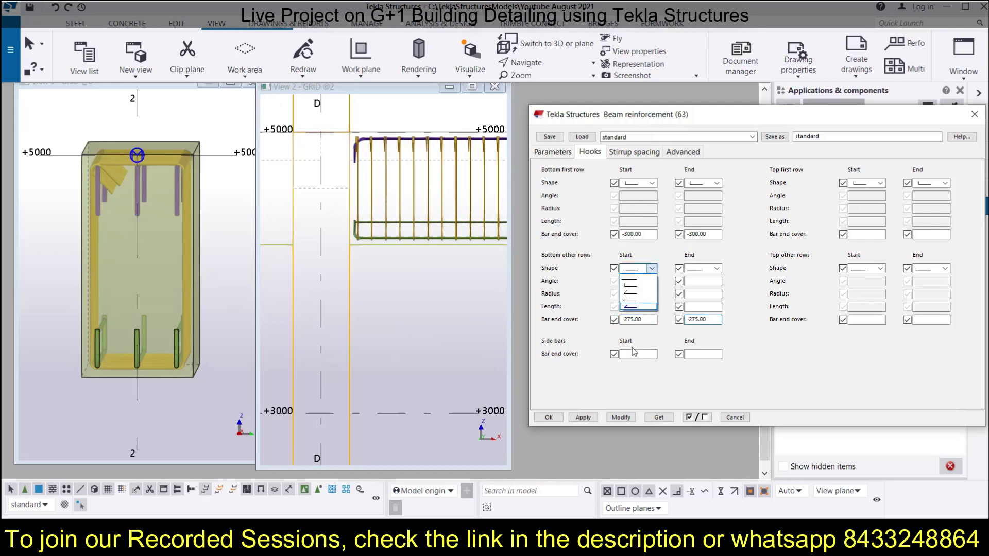
left_click(637, 284)
left_click(704, 270)
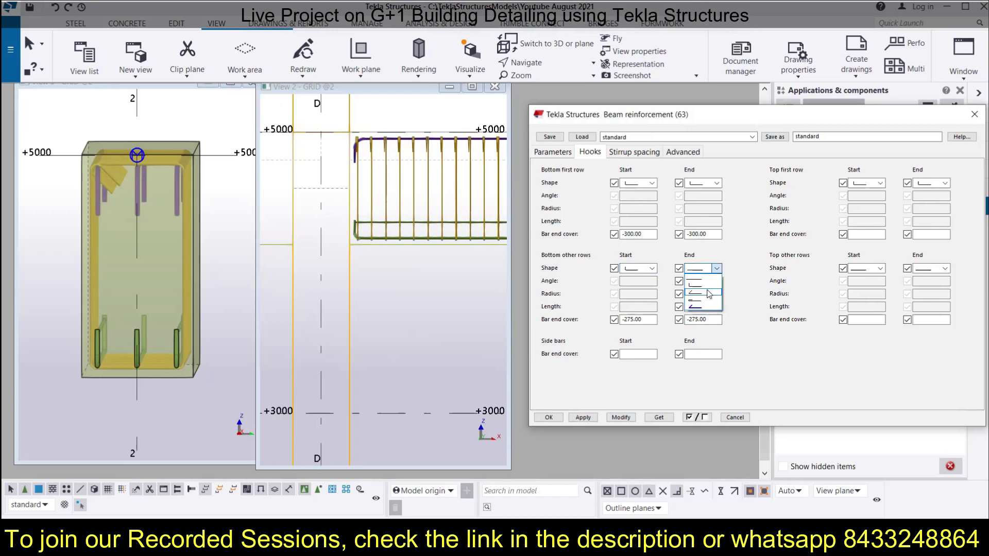
left_click(704, 285)
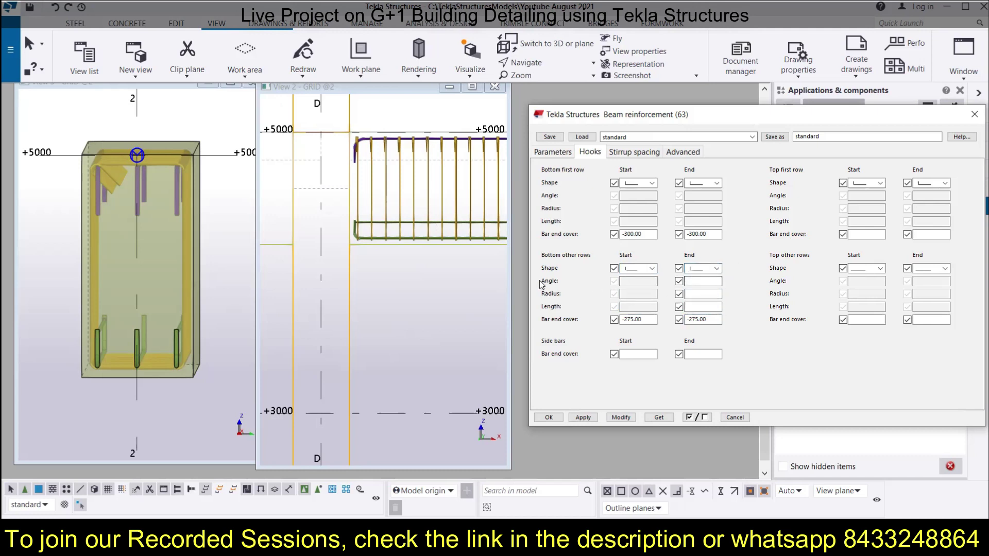
Set the top first-row bar end cover to -275 at start and end
left_click(877, 183)
left_click(877, 184)
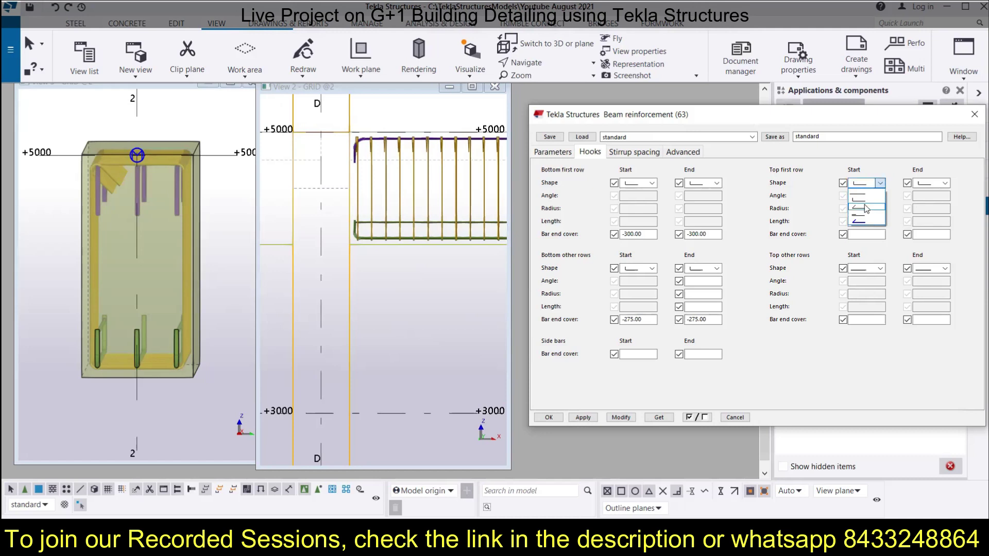
left_click(870, 236)
left_click(869, 235)
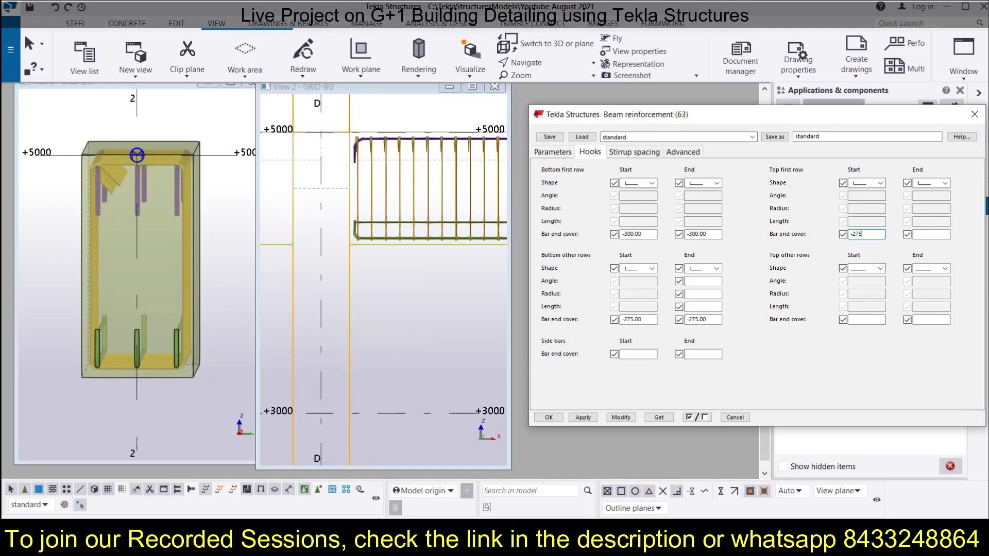
left_click(926, 237)
Make the bottom other-row bars straight with -300 end covers and apply to the beam
double_click(642, 319)
type("-3")
double_click(711, 320)
type("3")
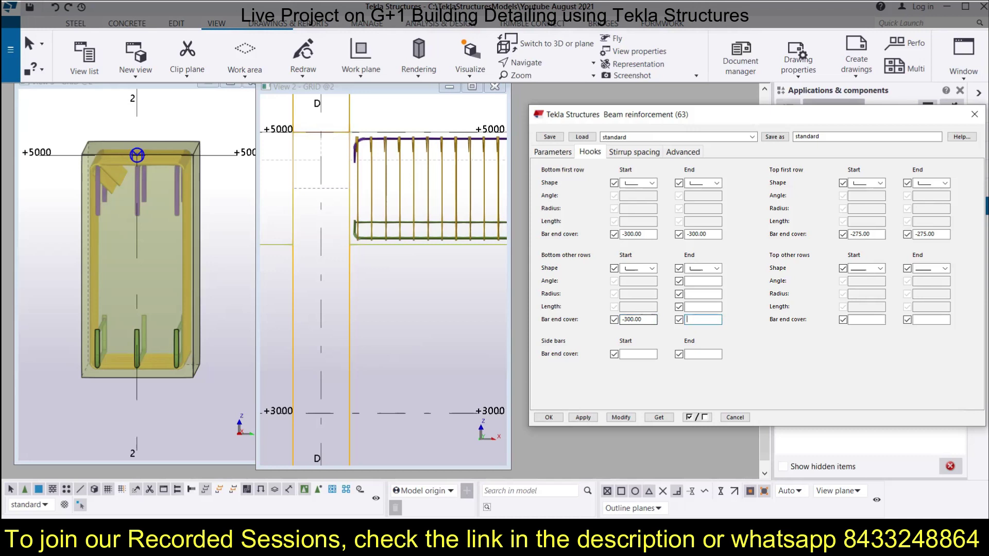
left_click(639, 269)
left_click(637, 276)
left_click(703, 268)
left_click(701, 276)
left_click(620, 417)
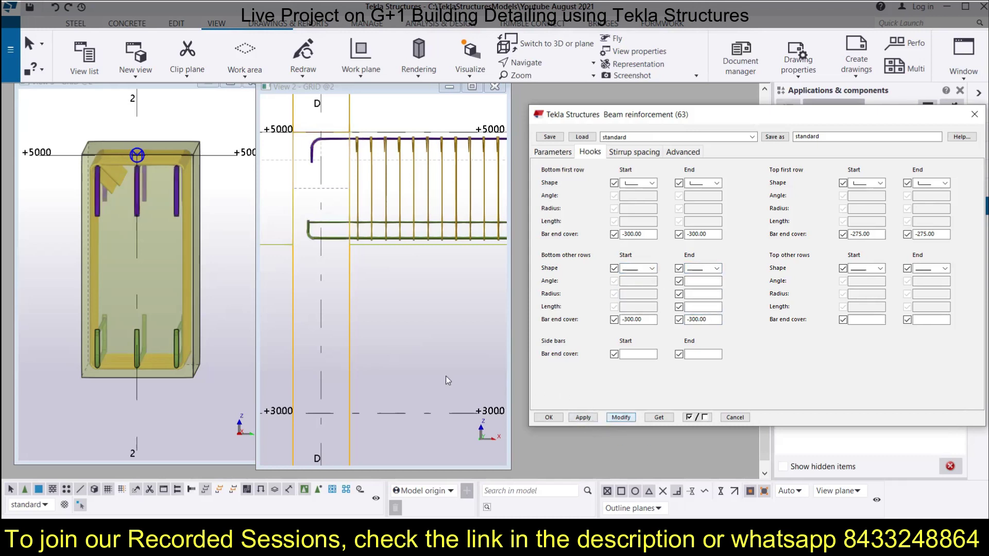
Scroll through the beam view to check the updated rebar
scroll(316, 239, "down", 3)
scroll(325, 238, "down", 5)
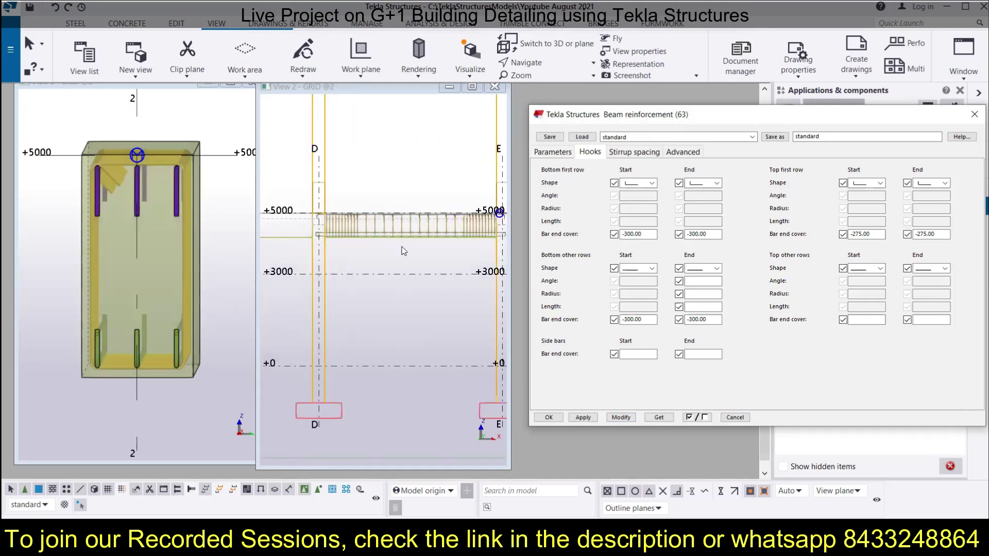
scroll(484, 212, "up", 5)
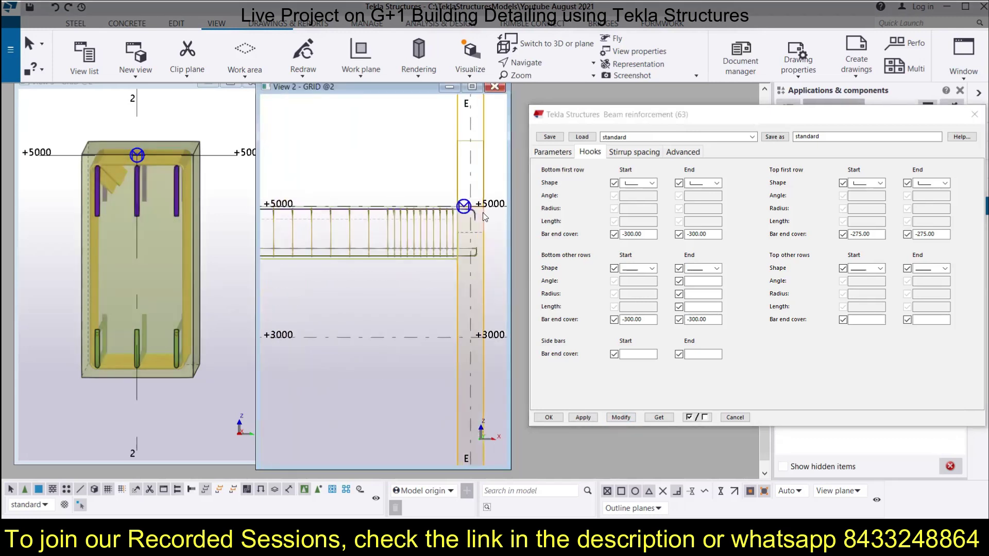
scroll(479, 237, "down", 3)
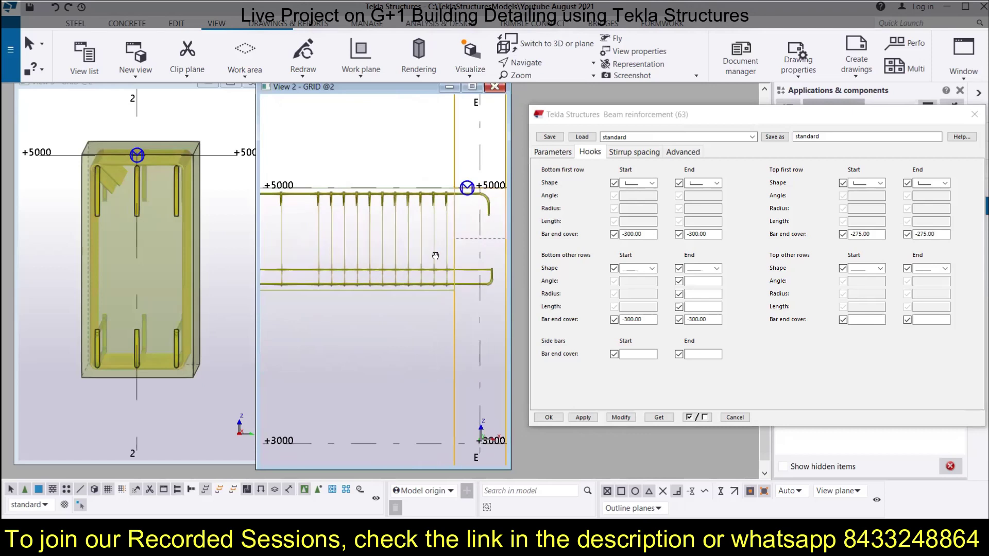
scroll(433, 255, "down", 2)
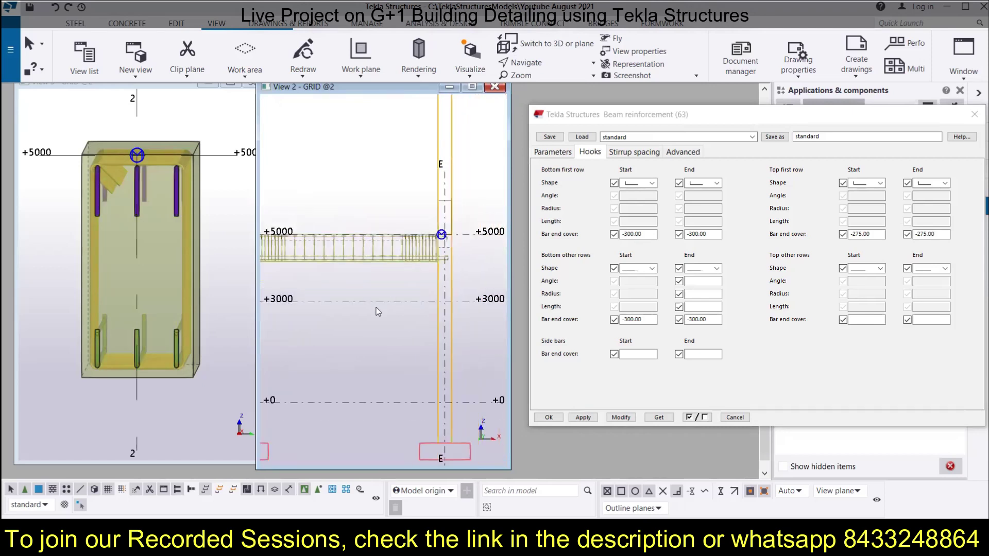
left_click(642, 153)
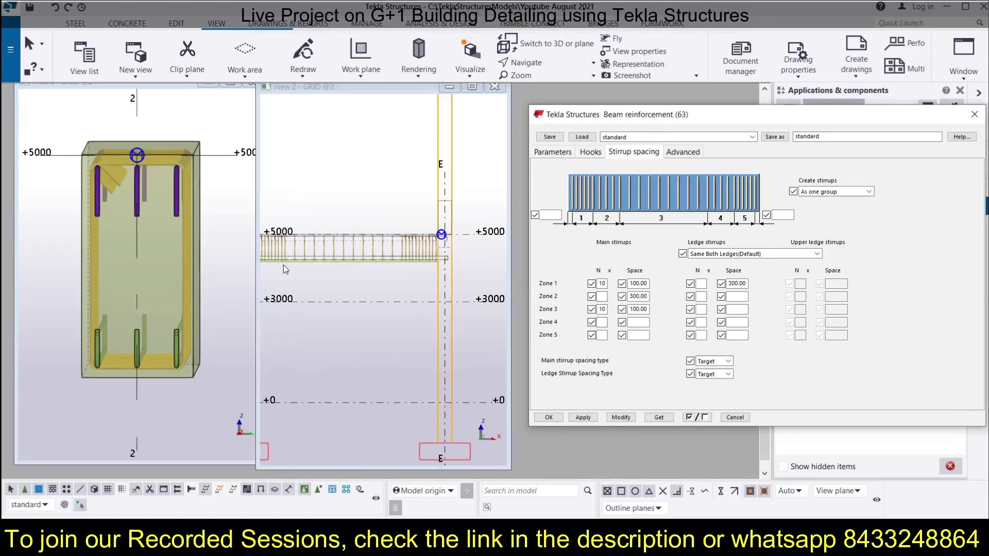
Set Zone 1 to 8 stirrups and Zone 3 spacing to 300, then apply
middle_click_drag(285, 264, 334, 261)
scroll(307, 257, "up", 1)
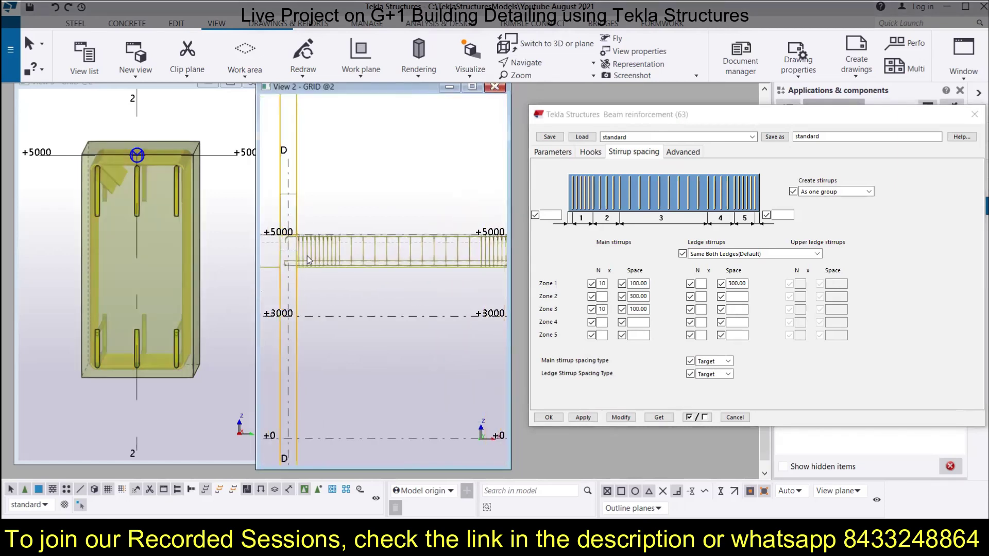
left_click(603, 284)
left_click_drag(604, 283, 597, 286)
type("8")
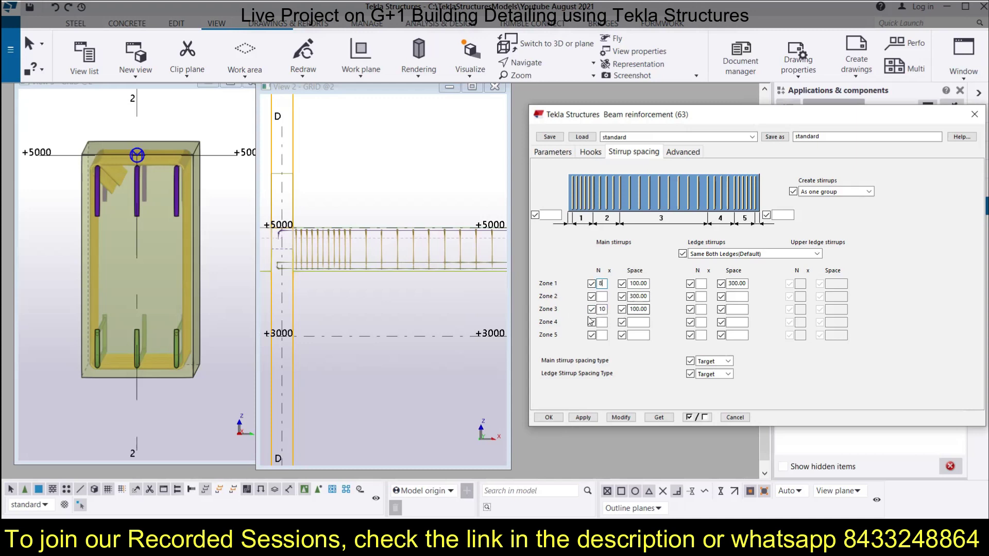
double_click(646, 310)
type("30")
left_click(645, 334)
left_click(621, 417)
Change the Zone 3 entry to 10 for 10 @ 300 middle stirrups
scroll(349, 264, "down", 3)
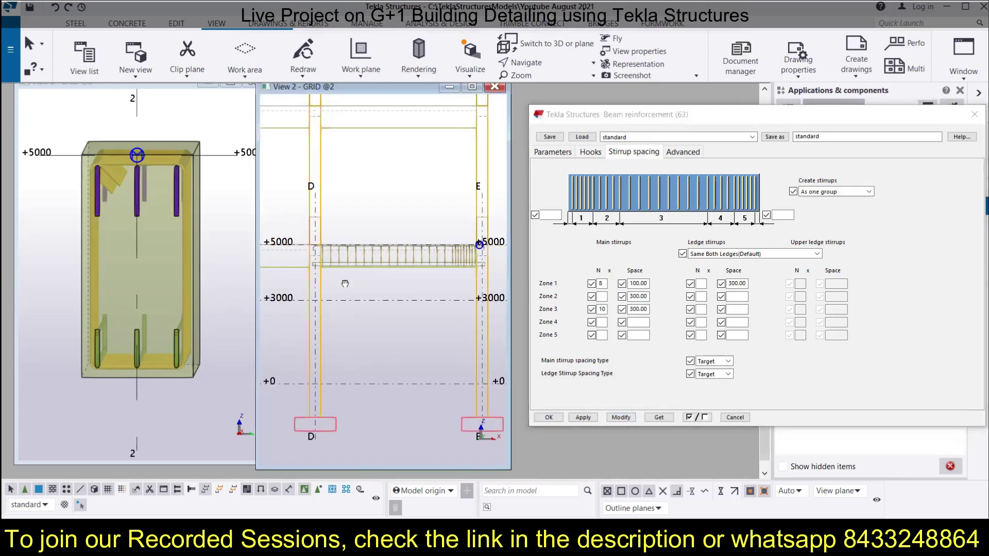
scroll(344, 281, "up", 3)
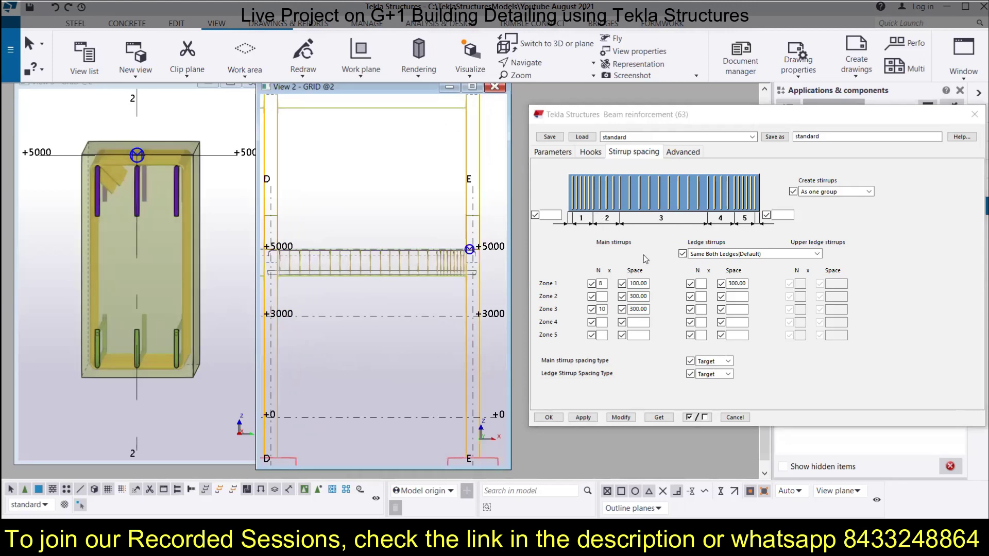
left_click(643, 310)
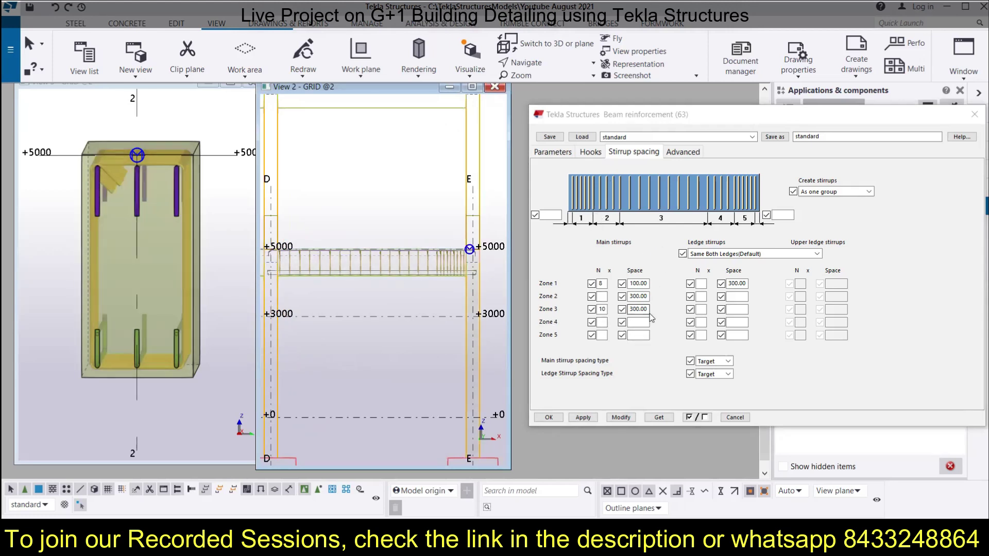
double_click(639, 309)
type("100.00")
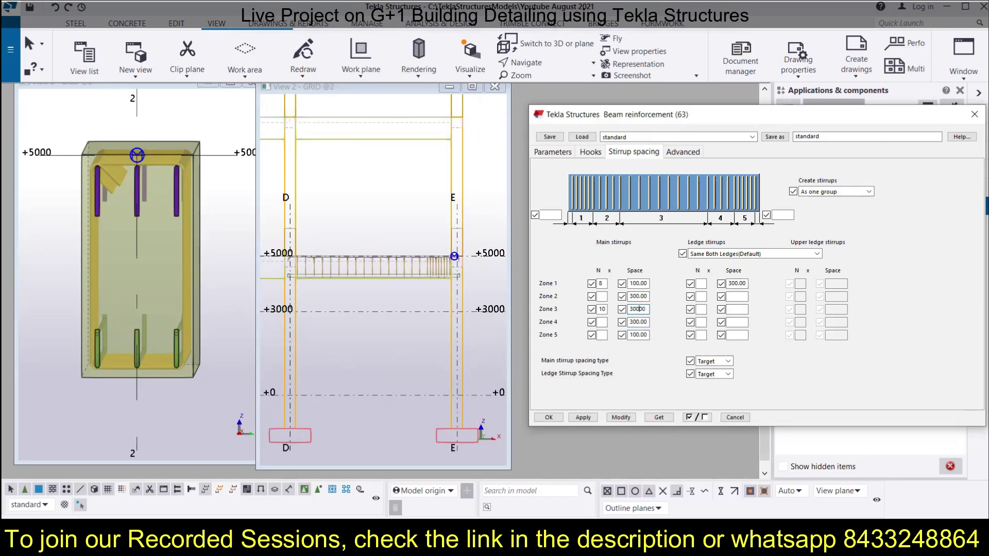
left_click(627, 421)
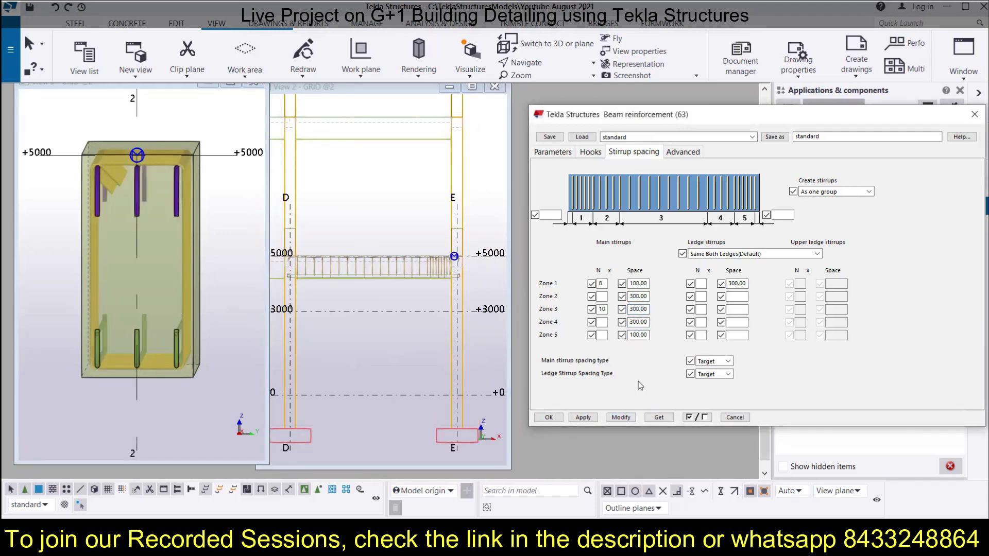
Reload the beam stirrups' settings to confirm the new spacing
double_click(360, 271)
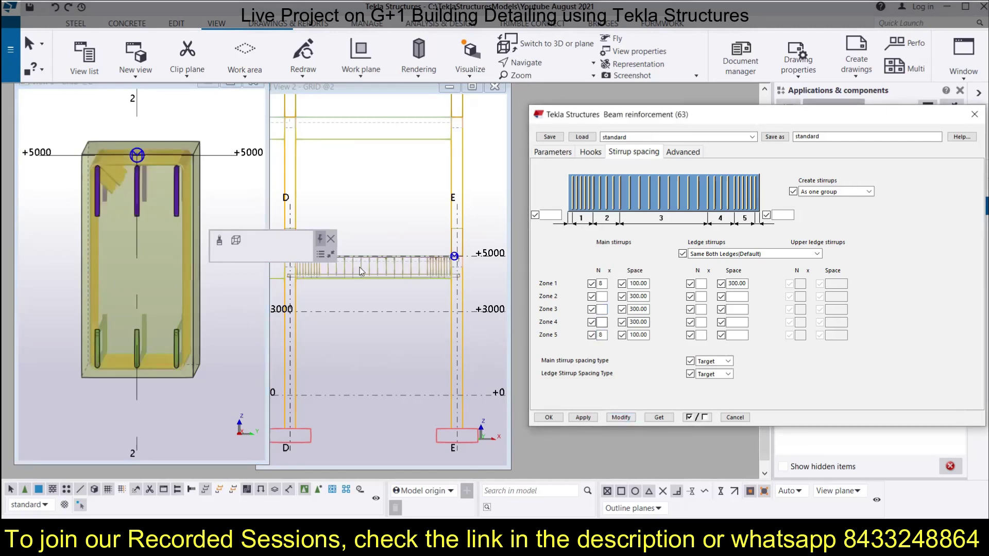
left_click(330, 239)
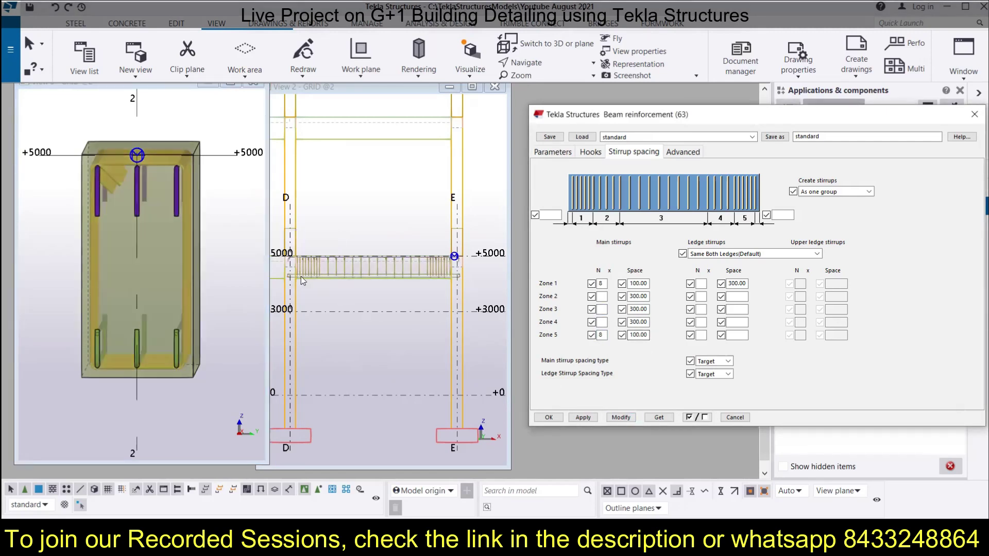
scroll(406, 285, "down", 2)
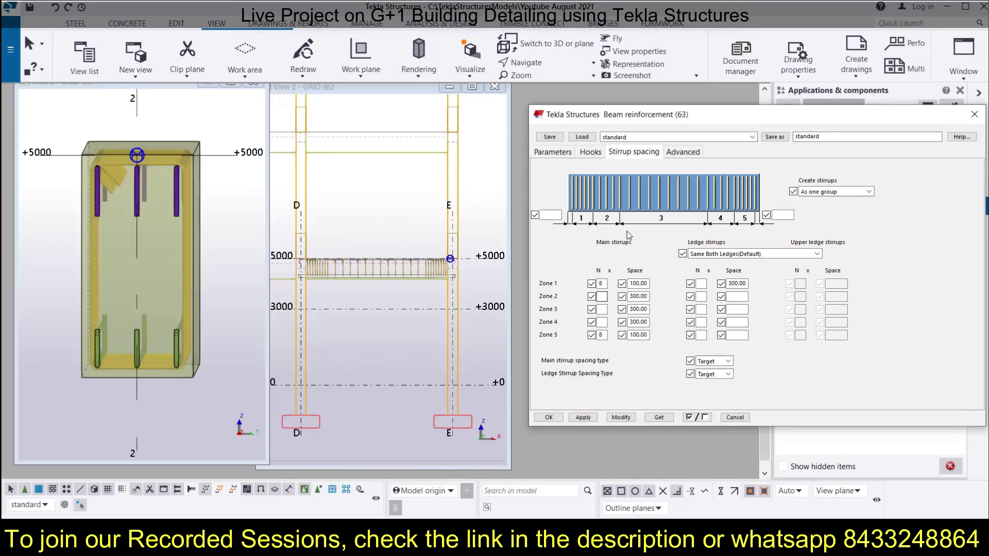
left_click(685, 152)
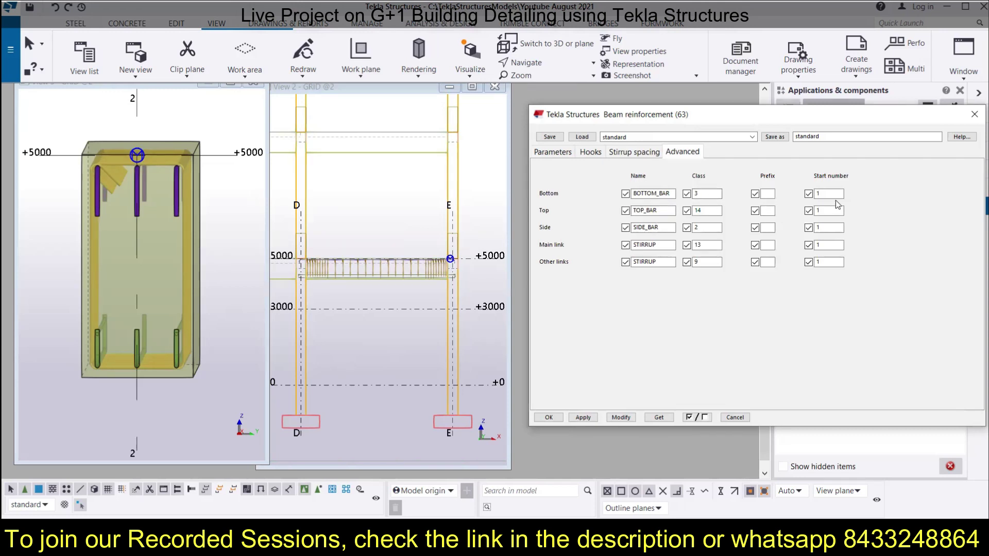
Review the Stirrup spacing, Hooks and Parameters tabs, leaving the stirrup shape unchanged
left_click(637, 153)
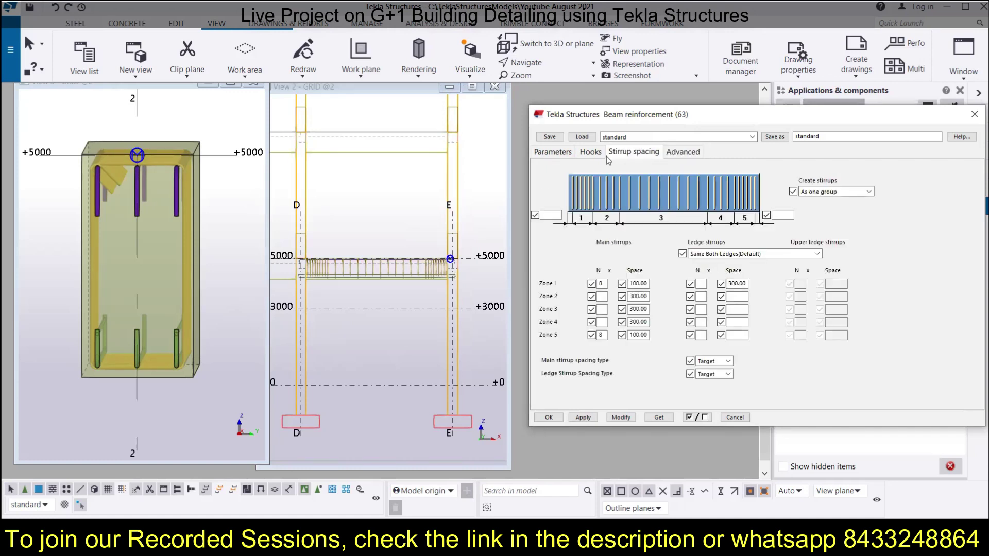
left_click(590, 153)
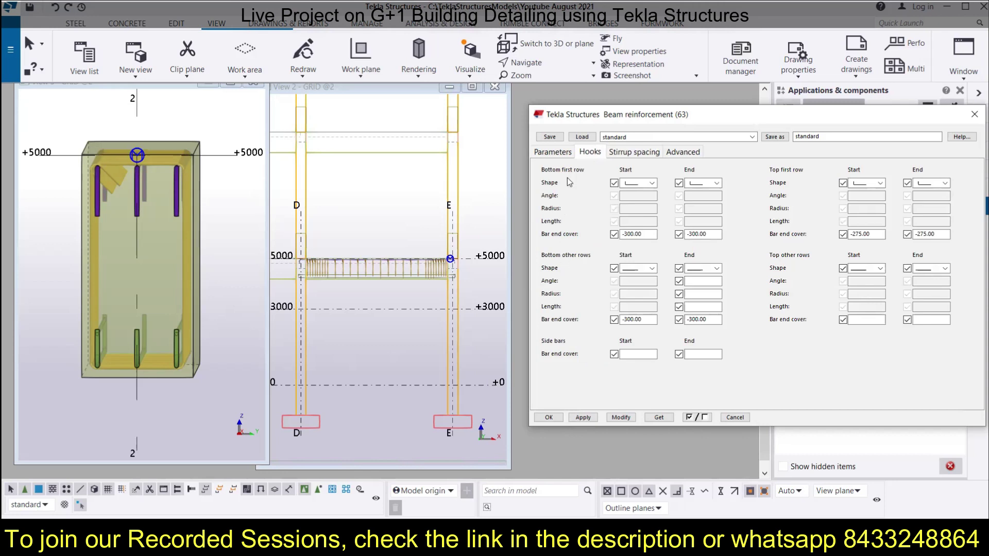
left_click(564, 155)
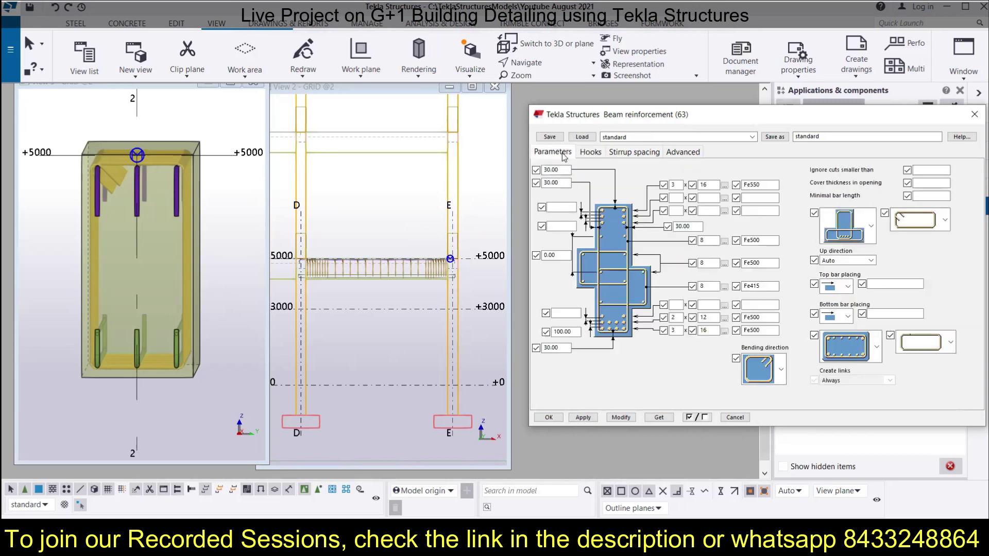
left_click(878, 348)
left_click(878, 352)
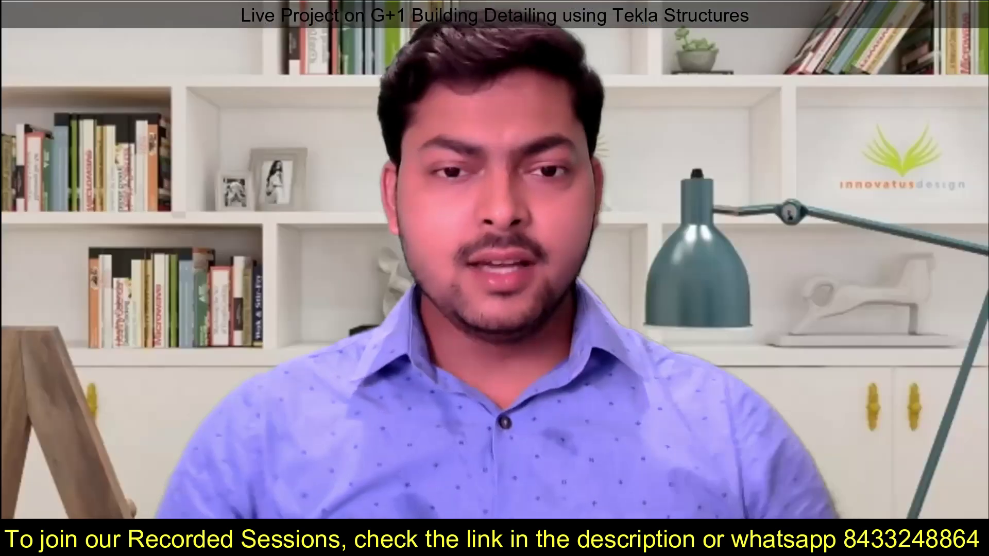